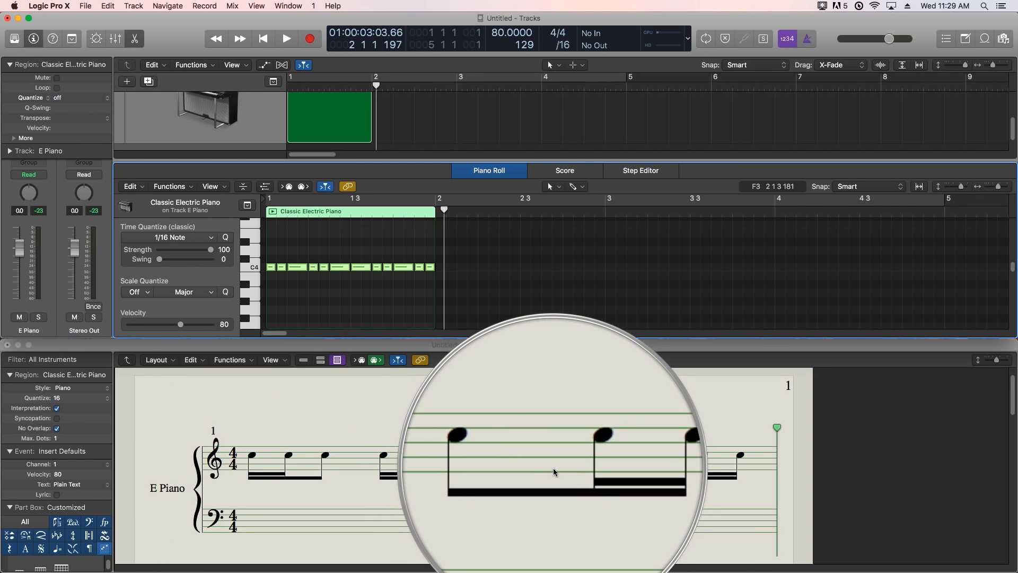
- Play the Classic Electric Piano region once from the start of bar 1 and stop playback
{"action": "key", "text": "Return"}
{"action": "key", "text": "space"}
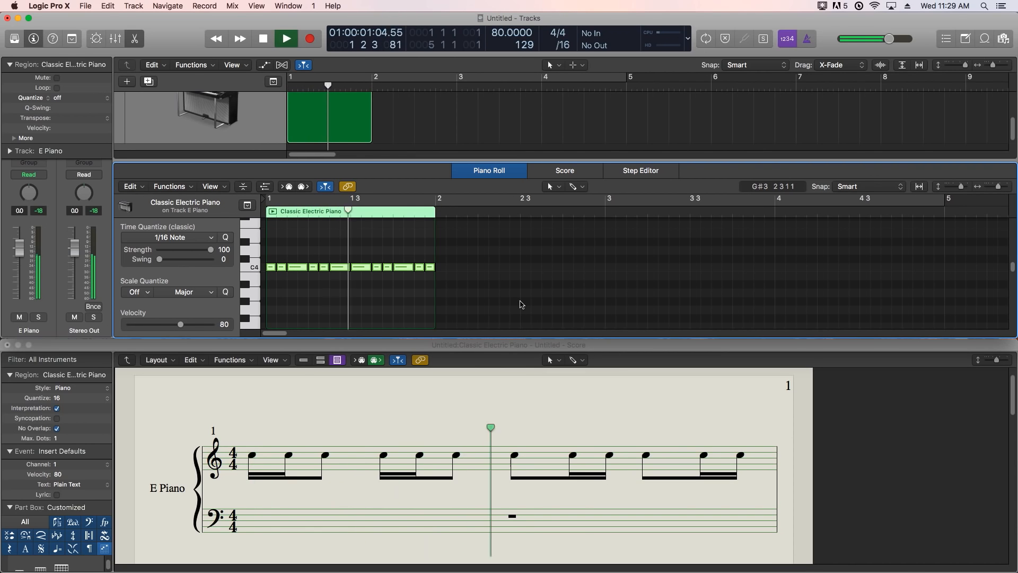
{"action": "key", "text": "space"}
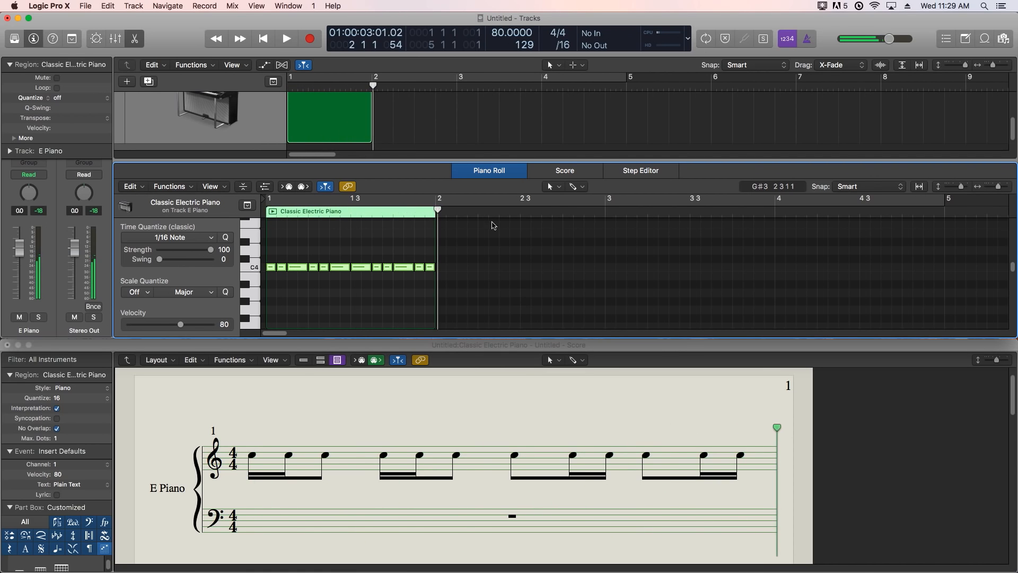
- Set the cycle range to the Classic Electric Piano region in bar 1 and audition it as a loop
{"action": "left_click", "coordinate": [341, 123]}
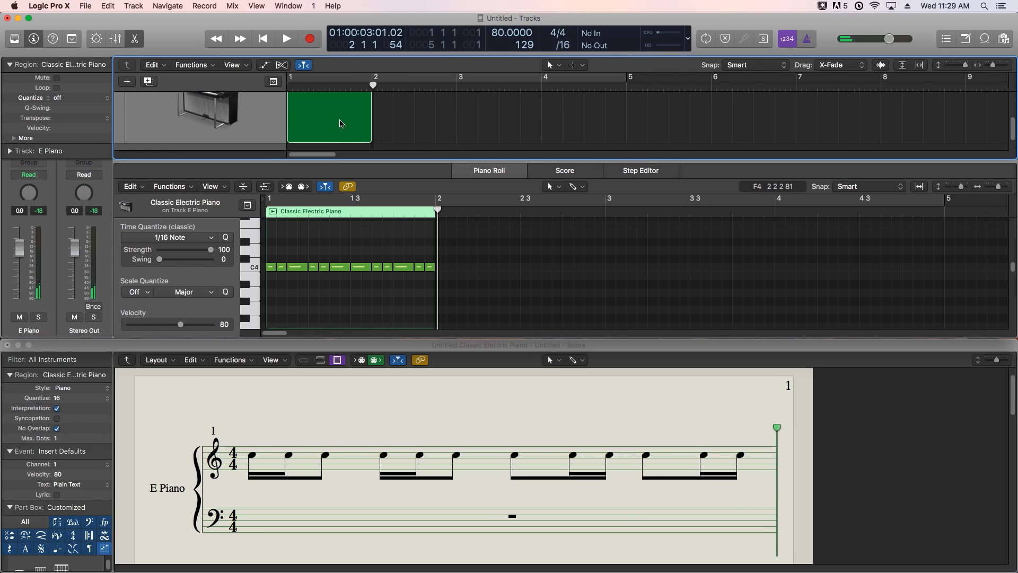
{"action": "key", "text": "u"}
{"action": "key", "text": "space"}
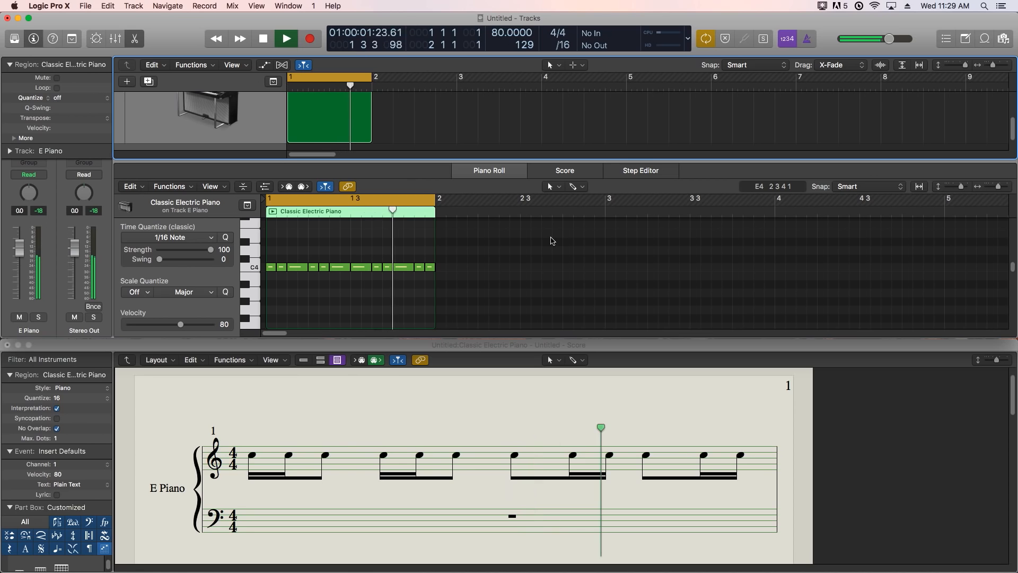
{"action": "key", "text": "space"}
{"action": "left_click", "coordinate": [509, 266]}
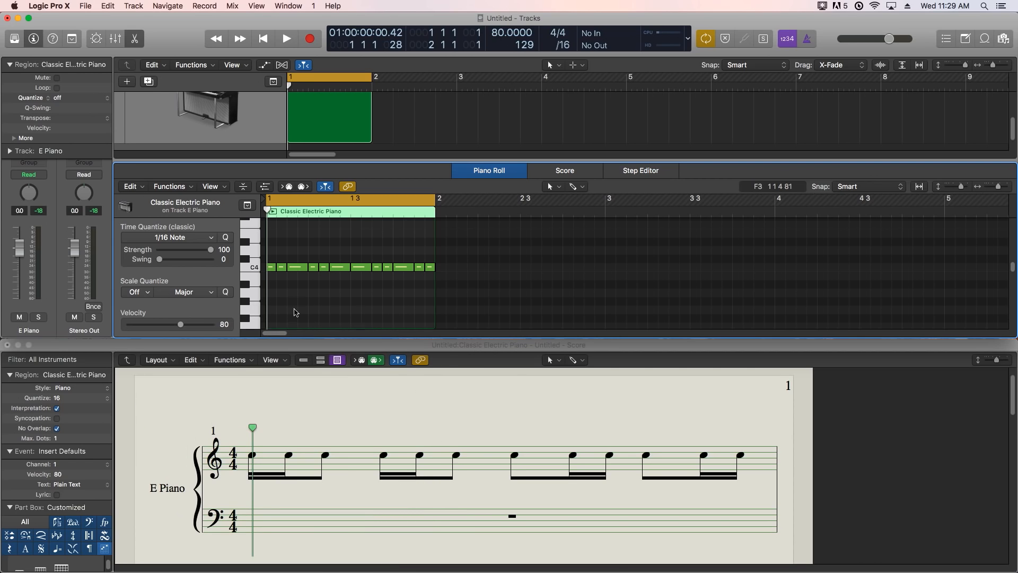
- Use the Glue Tool to join the second and third C4 notes within beat 1, and likewise within beat 2
{"action": "left_click_drag", "start_coordinate": [283, 255], "coordinate": [306, 277]}
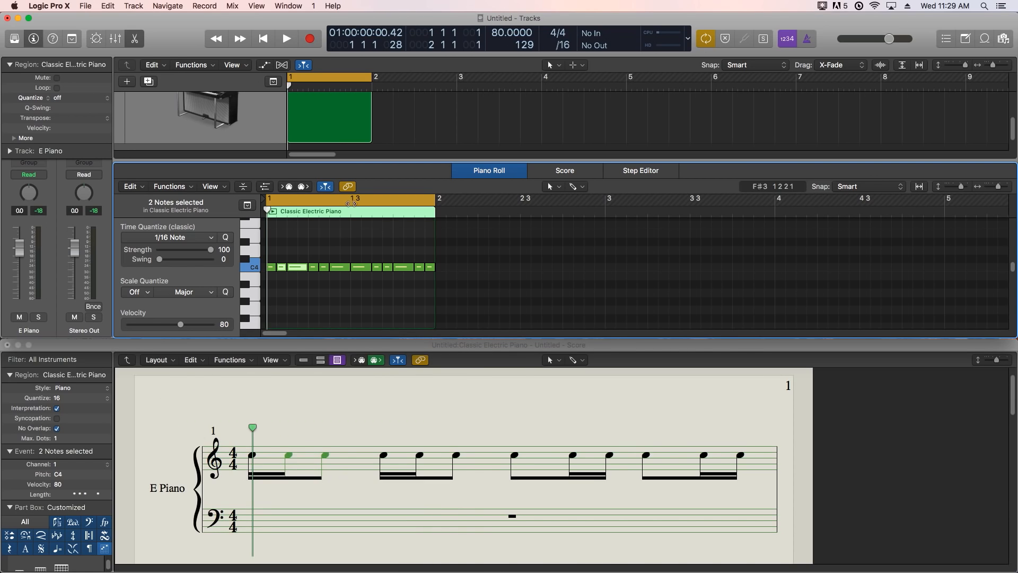
{"action": "left_click", "coordinate": [577, 188]}
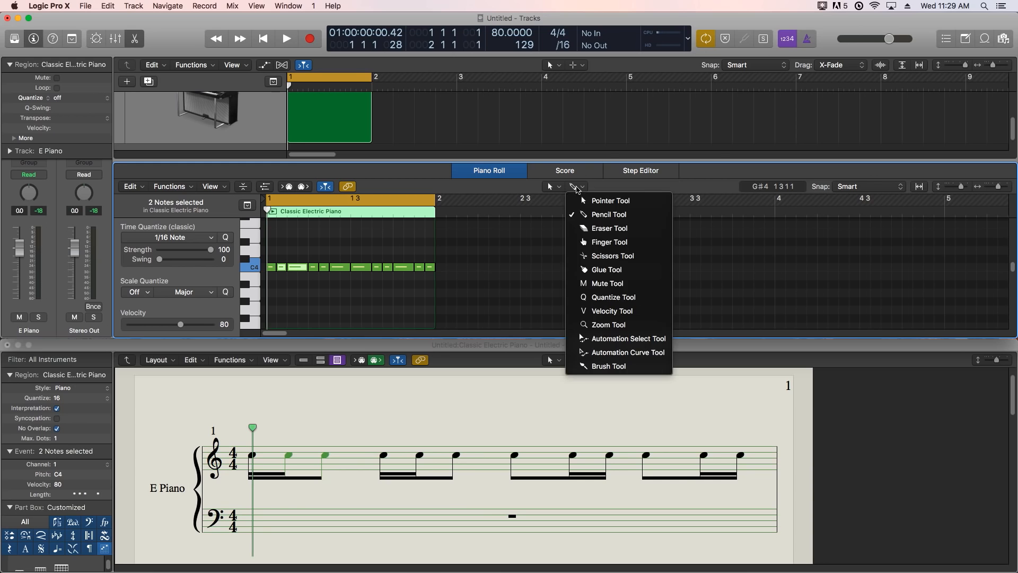
{"action": "left_click", "coordinate": [614, 268]}
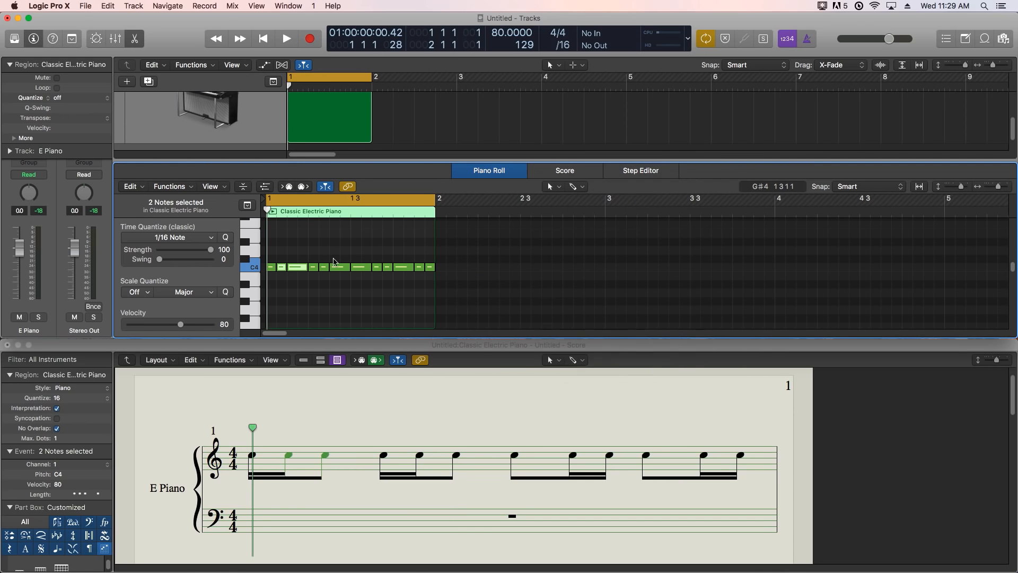
{"action": "left_click", "coordinate": [295, 271]}
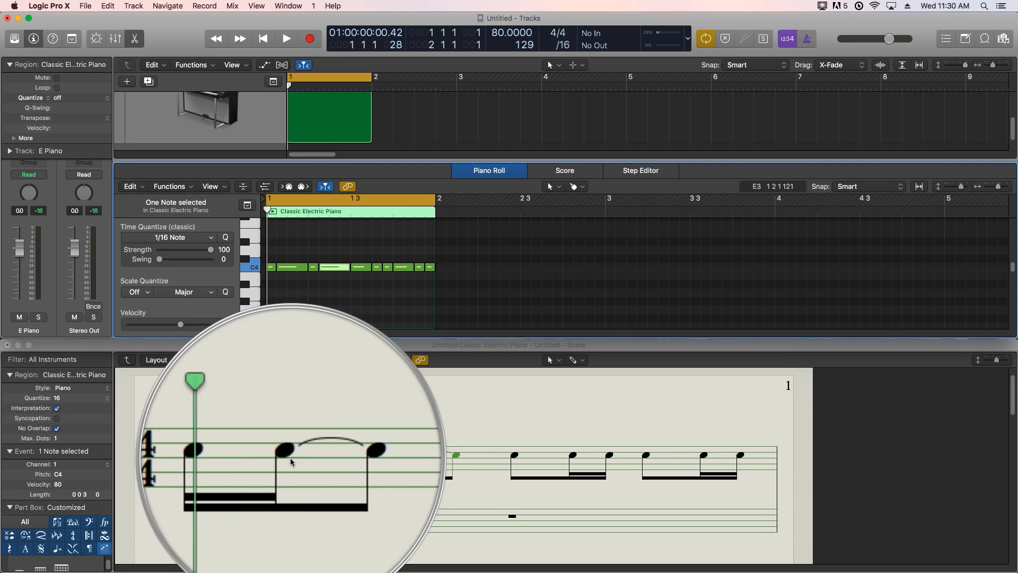
{"action": "left_click", "coordinate": [338, 298]}
- Play back the joined notes of beats 1 and 2 from the start of the bar
{"action": "key", "text": "Return"}
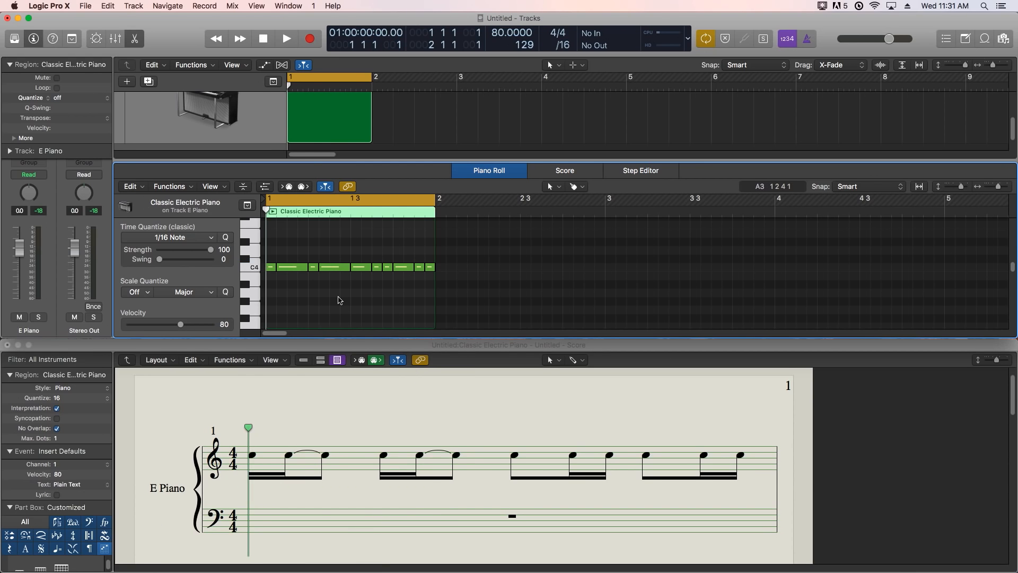
{"action": "key", "text": "space"}
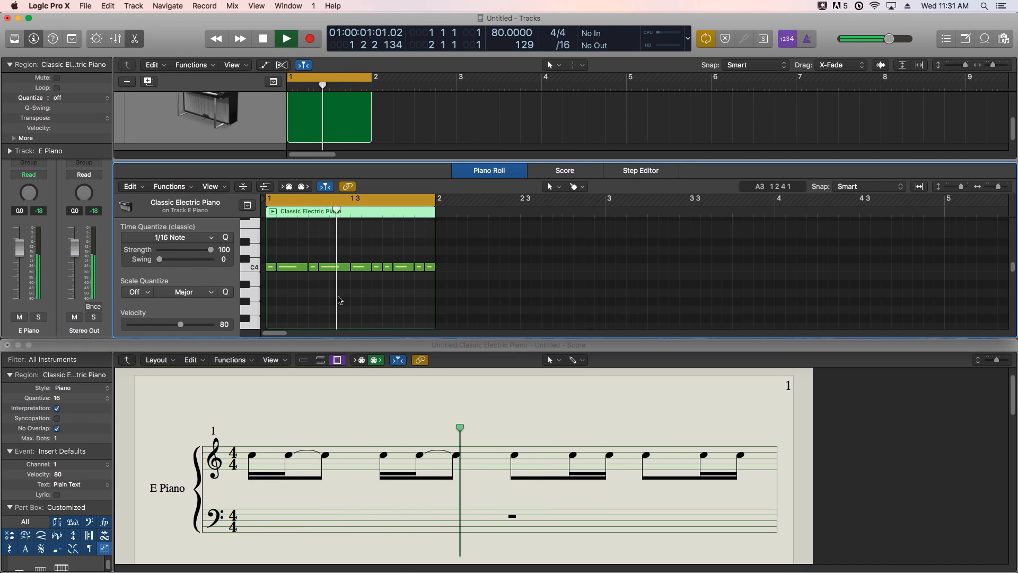
{"action": "key", "text": "space"}
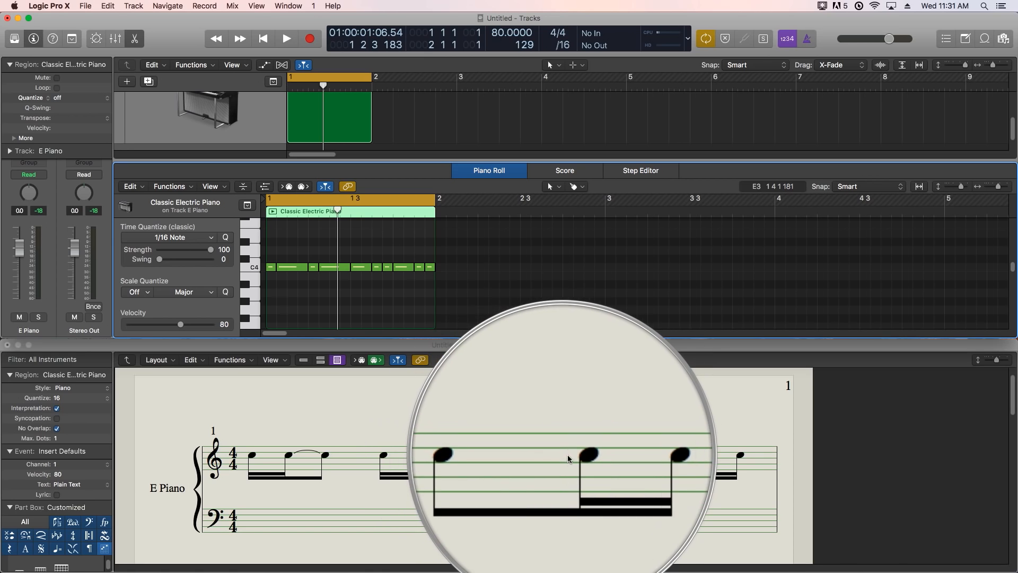
- Glue the first two C4 notes of beat 3 together, and do the same with the first two notes of beat 4
{"action": "left_click_drag", "start_coordinate": [356, 243], "coordinate": [381, 288]}
{"action": "left_click", "coordinate": [366, 267], "text": "super"}
{"action": "left_click_drag", "start_coordinate": [402, 247], "coordinate": [419, 268]}
{"action": "left_click", "coordinate": [418, 267], "text": "super"}
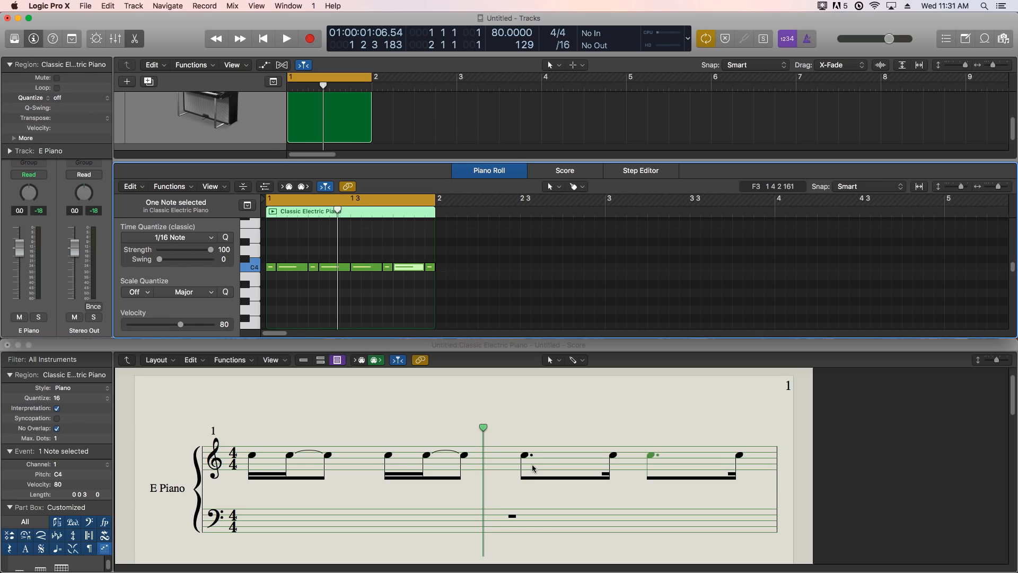
{"action": "key", "text": "super+z"}
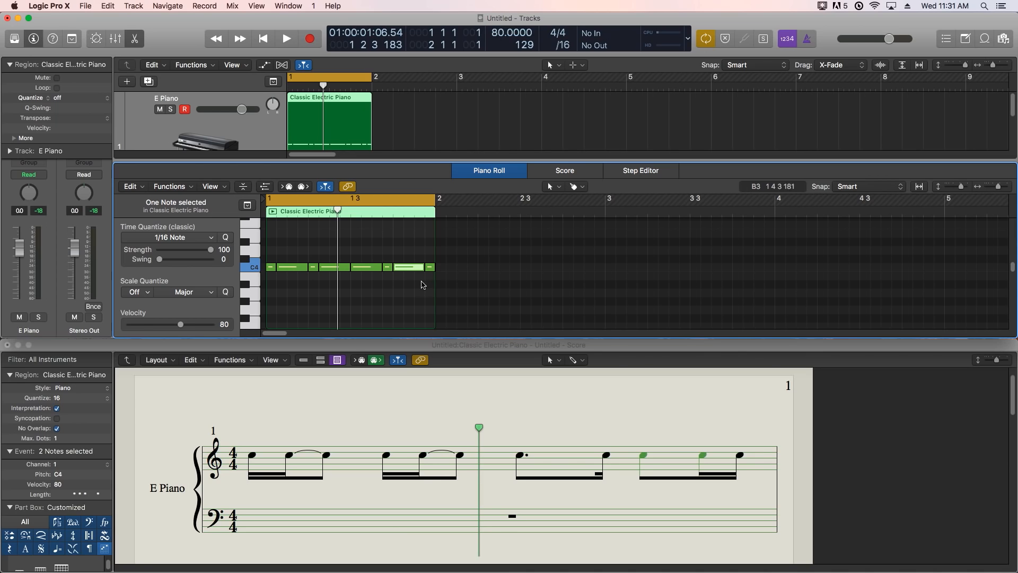
{"action": "key", "text": "shift+super+z"}
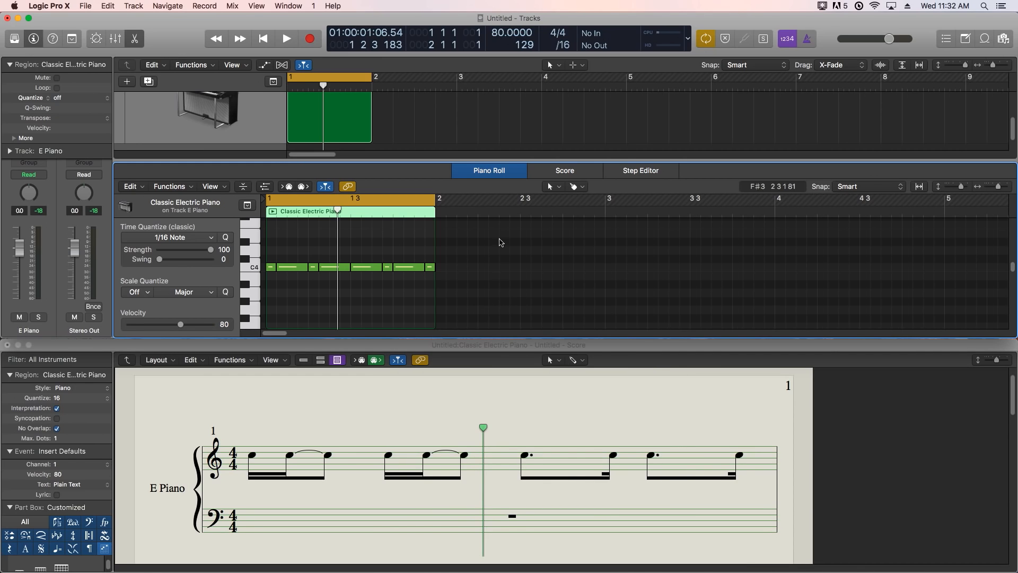
- Play the full bar from its start to hear the rhythm with all four beats edited
{"action": "key", "text": "Return"}
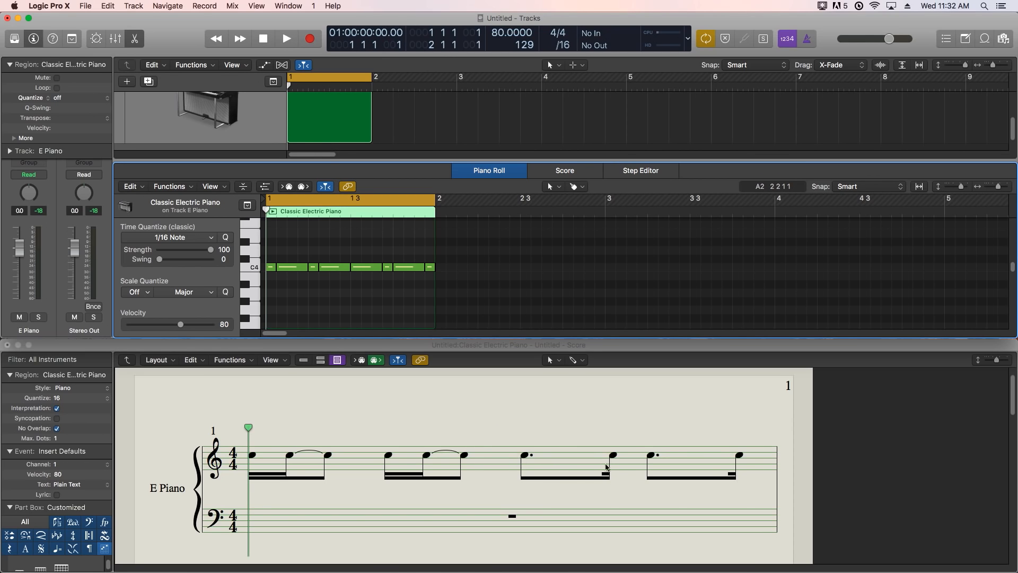
{"action": "key", "text": "space"}
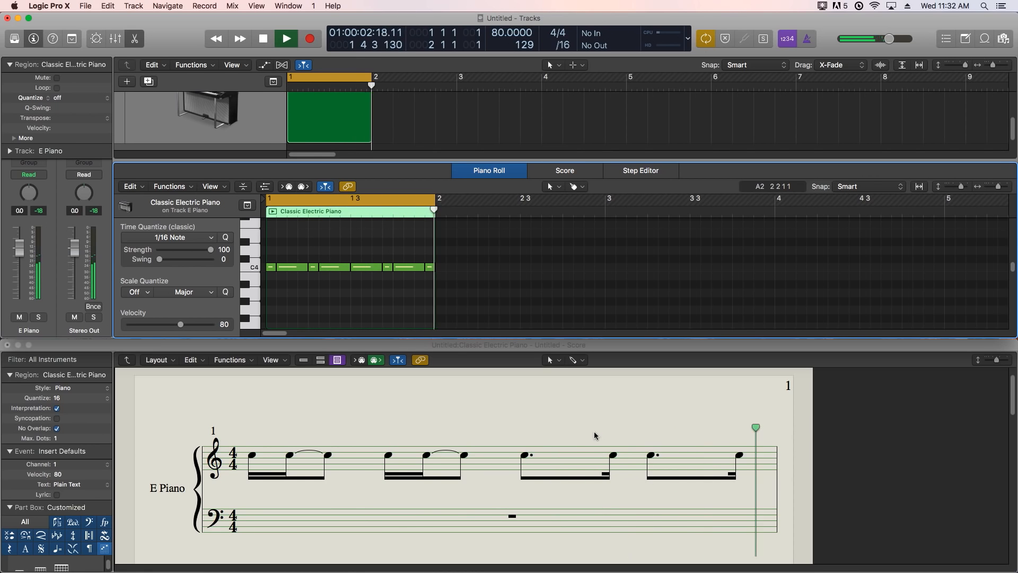
{"action": "key", "text": "space"}
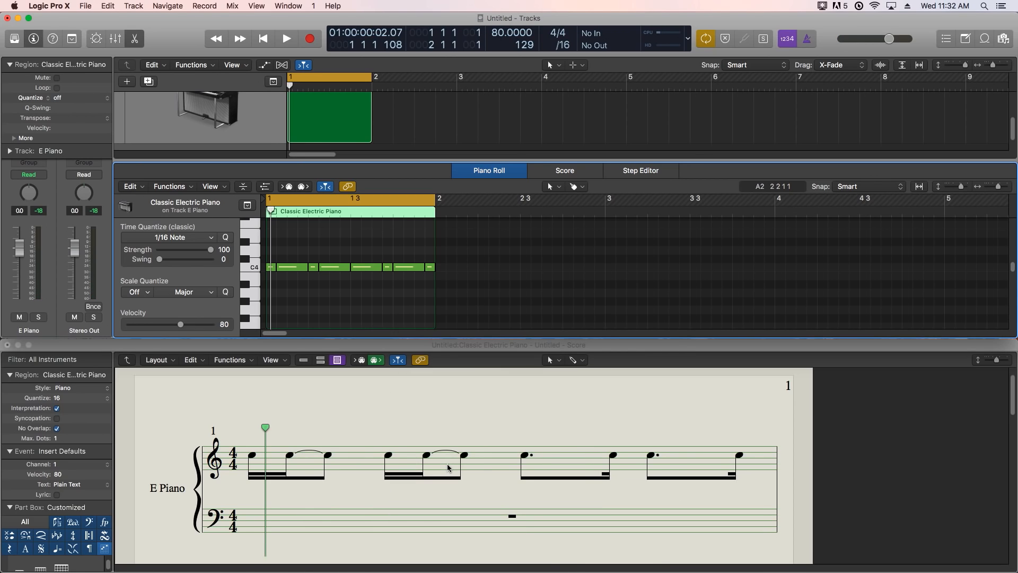
- Turn on Syncopation for the region's notation, comparing it with the option off, and return the playhead to bar 1
{"action": "left_click", "coordinate": [57, 418]}
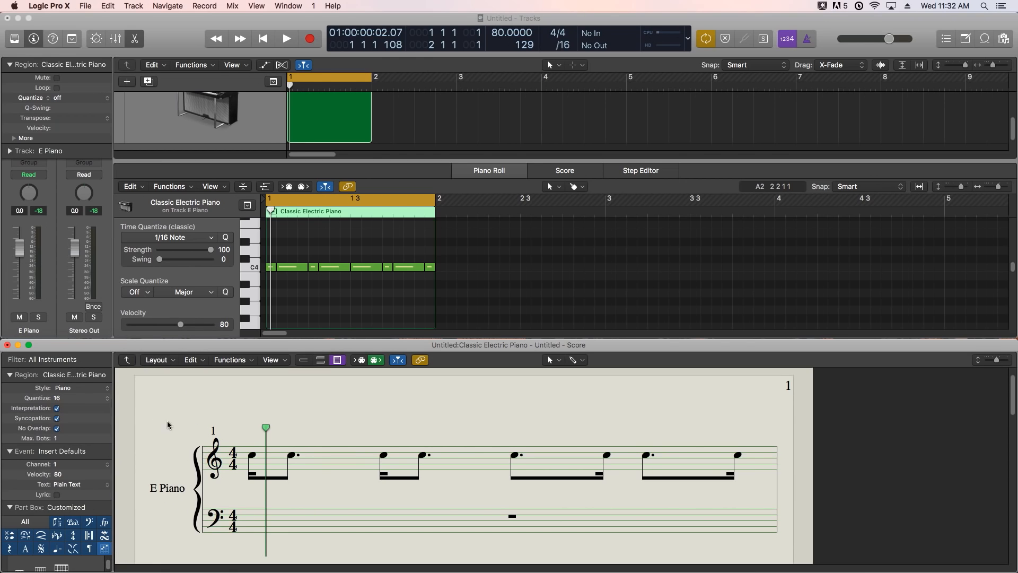
{"action": "left_click", "coordinate": [56, 420]}
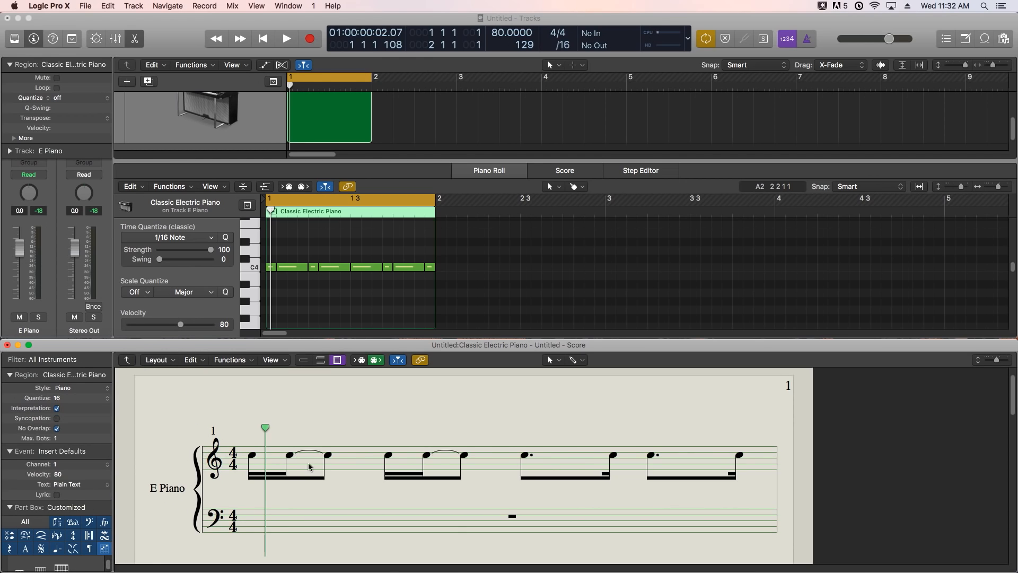
{"action": "left_click", "coordinate": [57, 419]}
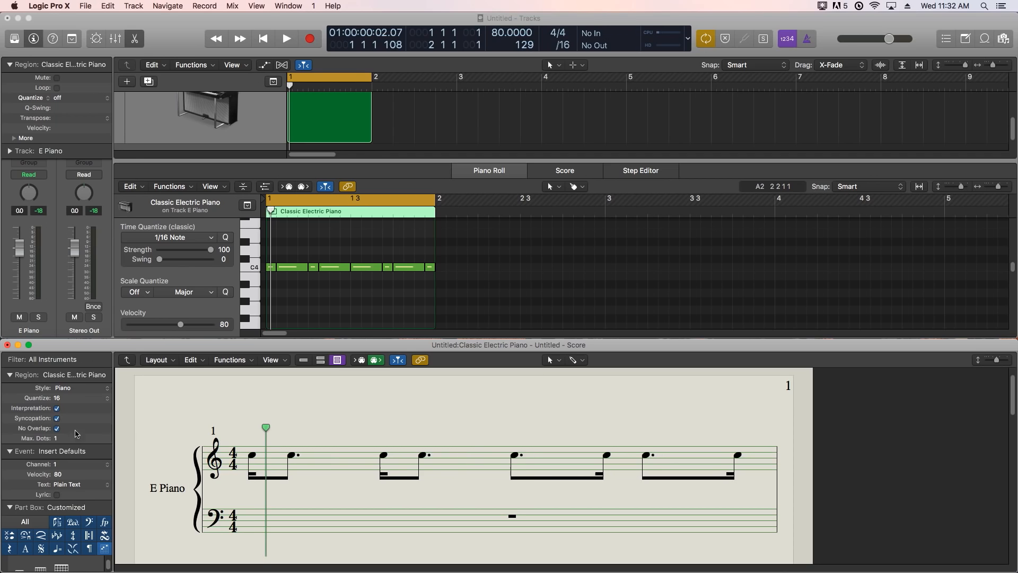
{"action": "left_click", "coordinate": [482, 311]}
{"action": "key", "text": "Return"}
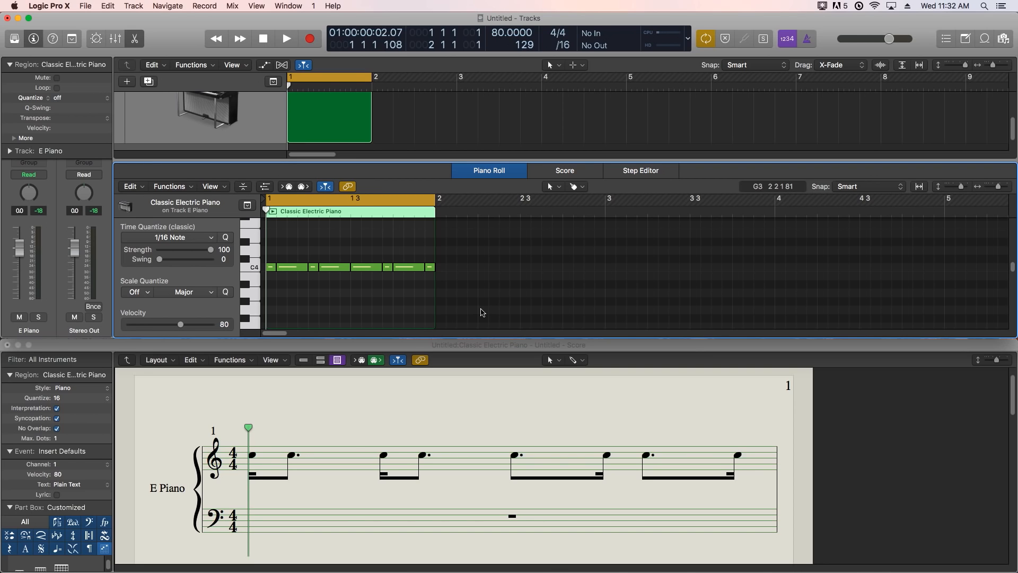
{"action": "key", "text": "Return"}
- Switch the region's Syncopation setting off and back on to compare how the score notates the rhythm
{"action": "left_click", "coordinate": [57, 421]}
{"action": "left_click", "coordinate": [57, 419]}
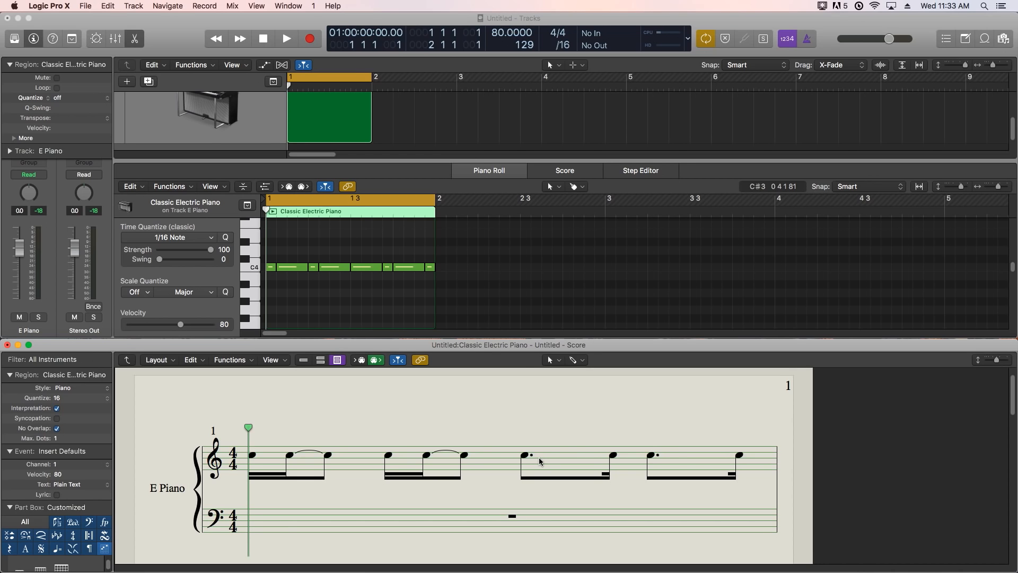
{"action": "left_click", "coordinate": [57, 419]}
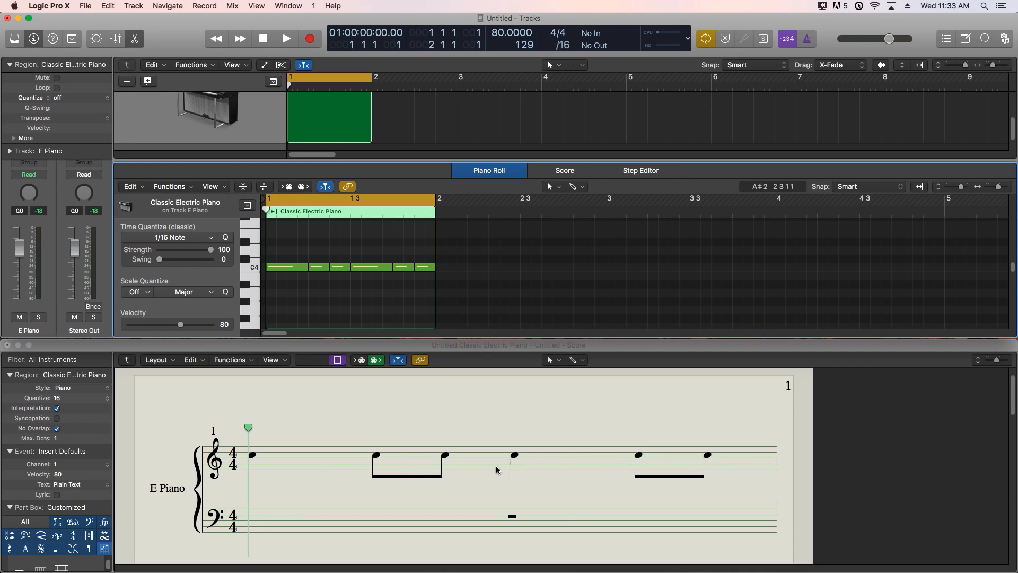
- Play back the bar containing the quarter-note and paired eighth-note rhythm
{"action": "key", "text": "space"}
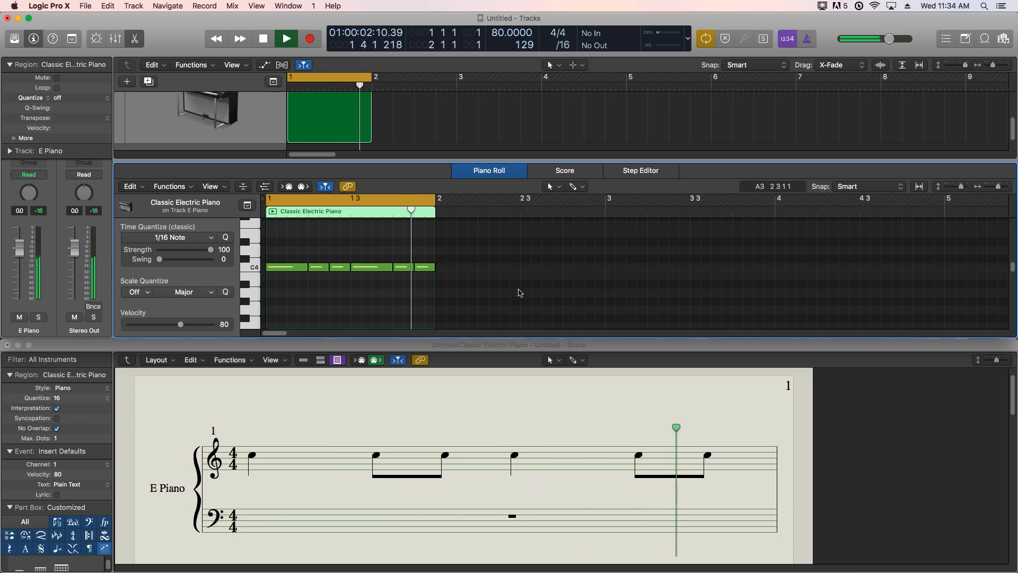
{"action": "key", "text": "space"}
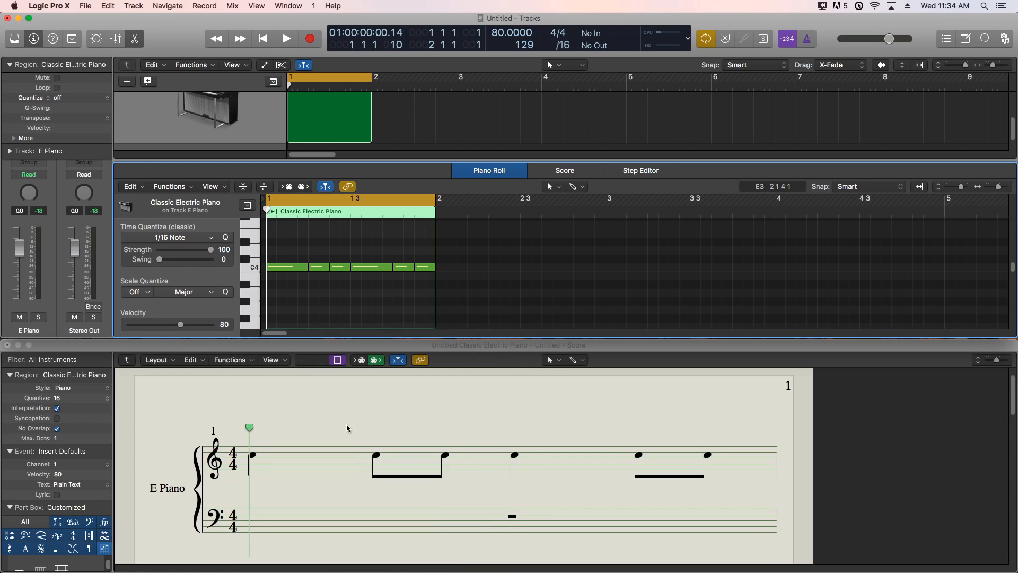
- Glue the bar's first two C4 notes into one note with the Glue Tool and audition the result
{"action": "left_click_drag", "start_coordinate": [285, 246], "coordinate": [321, 286]}
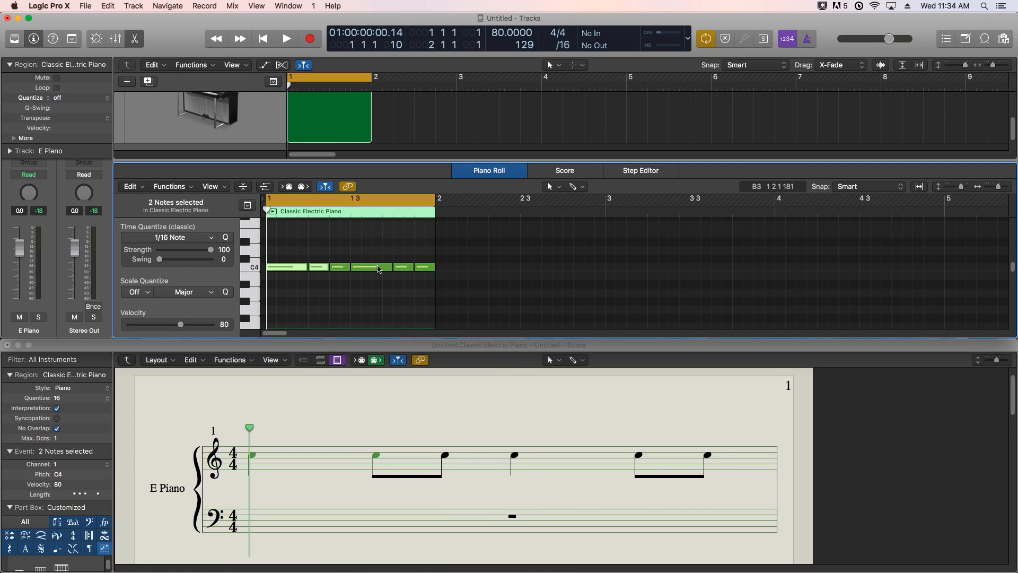
{"action": "left_click", "coordinate": [576, 186]}
{"action": "left_click", "coordinate": [609, 270]}
{"action": "left_click", "coordinate": [303, 273]}
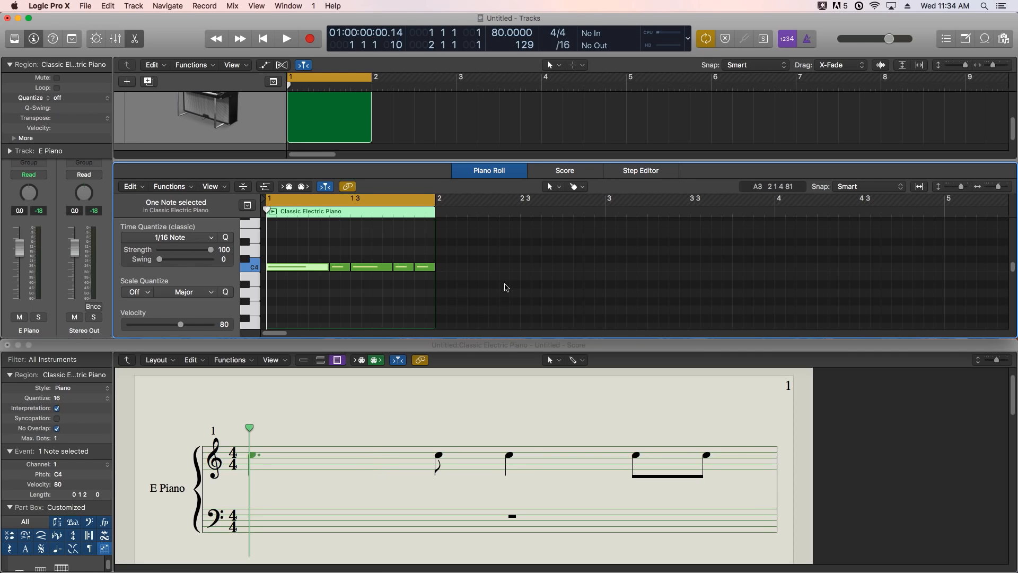
{"action": "left_click", "coordinate": [431, 295]}
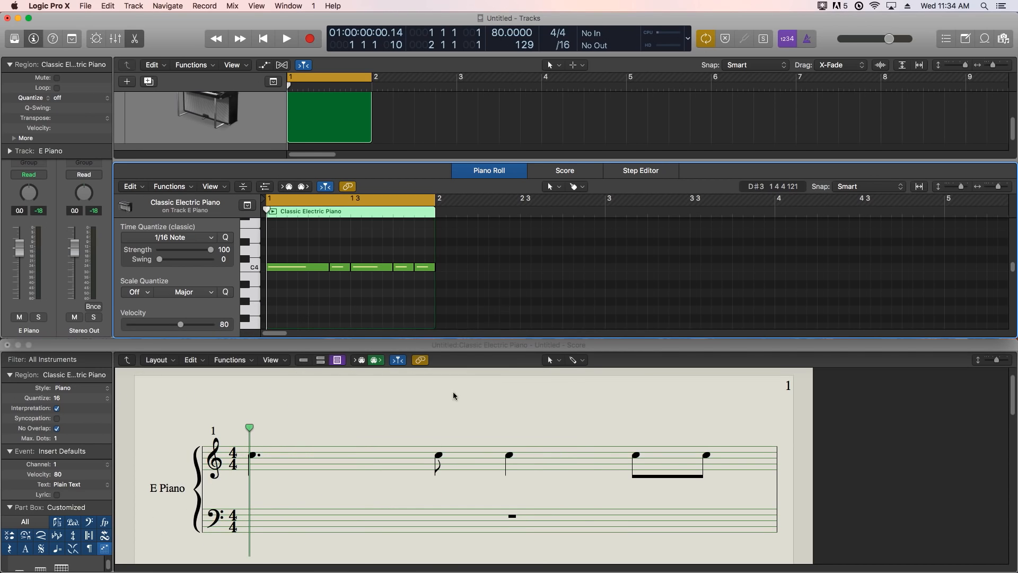
{"action": "key", "text": "space"}
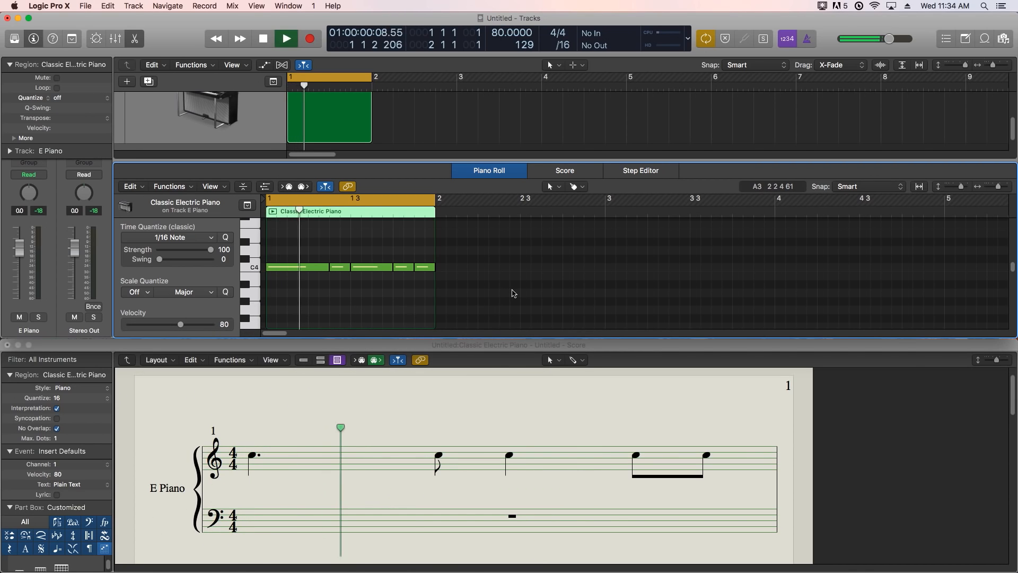
{"action": "key", "text": "space"}
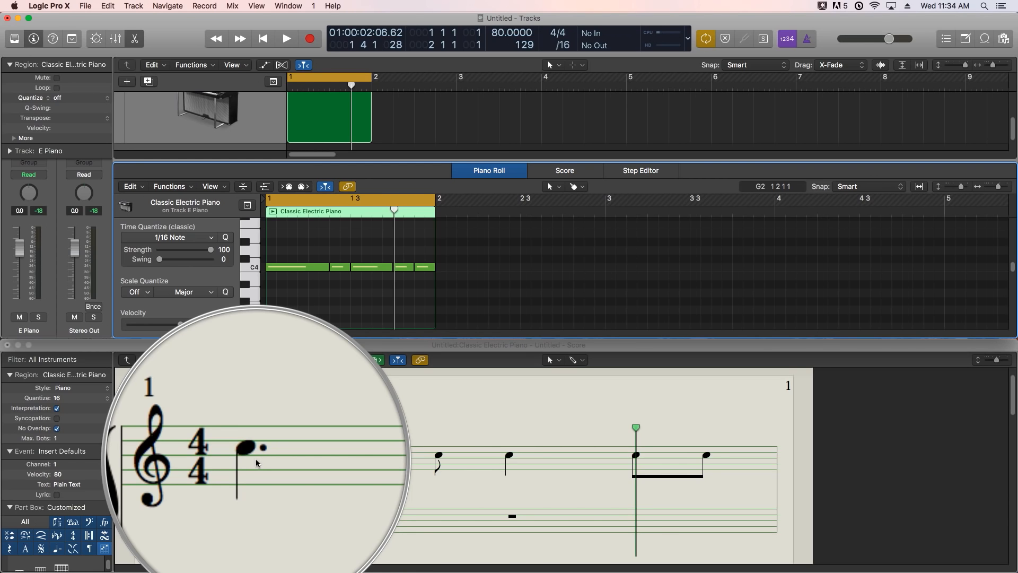
- Rework the bar's second half into two eighths and a quarter, and glue its last two C4 notes together
{"action": "mouse_move", "coordinate": [391, 268]}
{"action": "left_mouse_down"}
{"action": "mouse_move", "coordinate": [371, 279]}
{"action": "mouse_move", "coordinate": [369, 269]}
{"action": "mouse_move", "coordinate": [395, 267]}
{"action": "left_mouse_up"}
{"action": "left_click", "coordinate": [394, 268]}
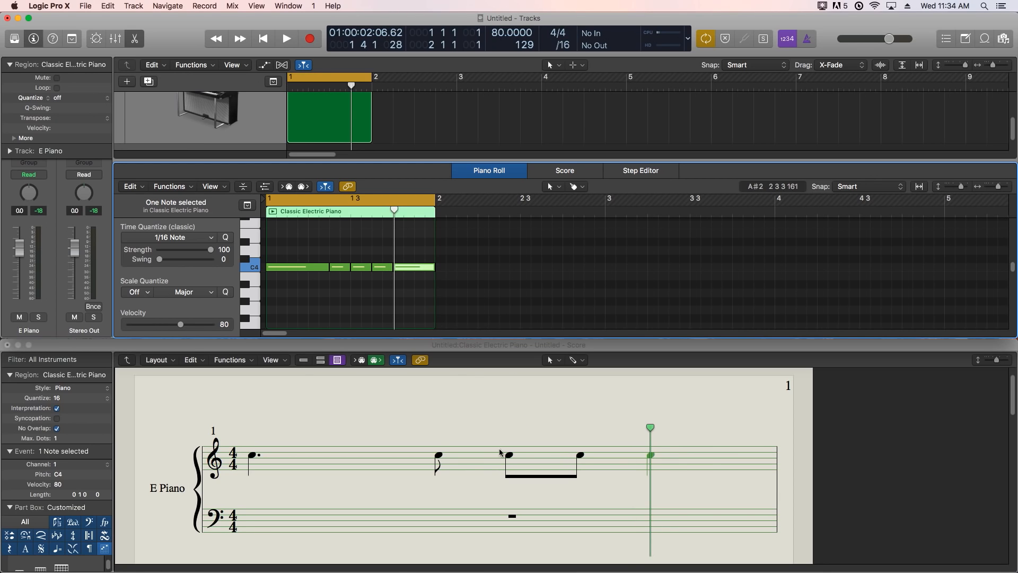
{"action": "left_click", "coordinate": [340, 209]}
{"action": "left_click_drag", "start_coordinate": [385, 246], "coordinate": [411, 271]}
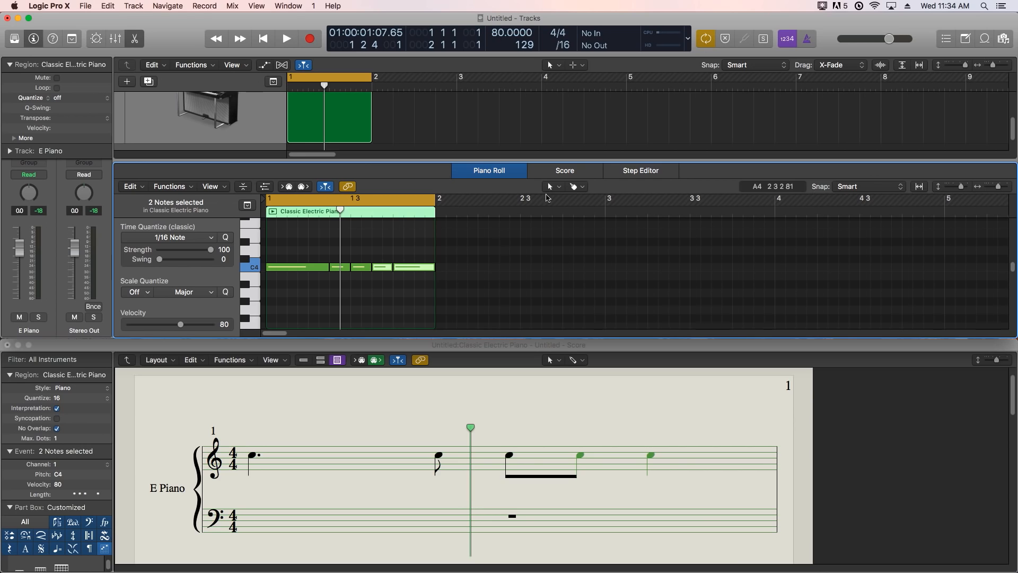
{"action": "left_click", "coordinate": [413, 269], "text": "super"}
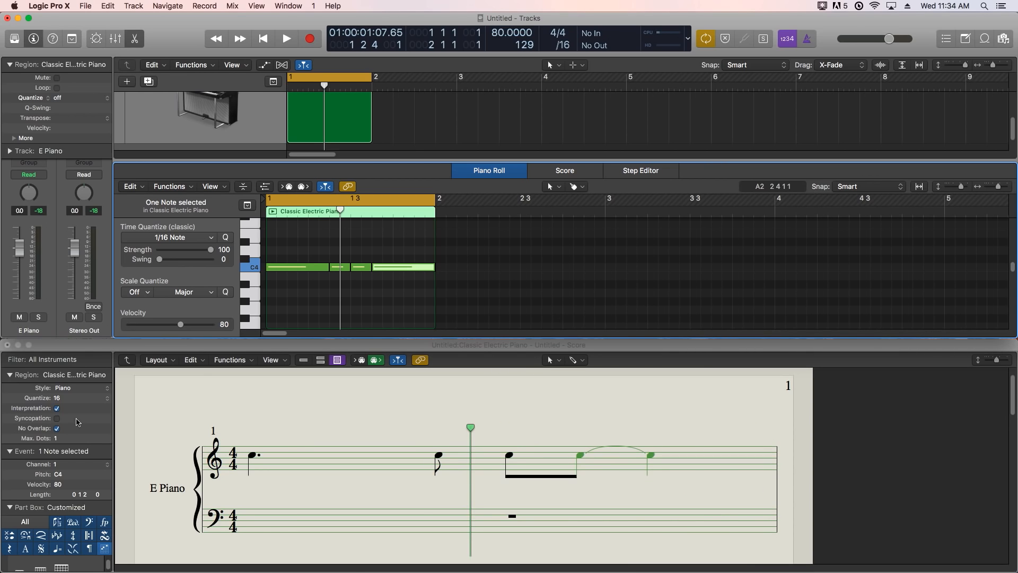
- Turn on Syncopation for the Classic Electric Piano region's notation in the score
{"action": "left_click", "coordinate": [57, 419]}
{"action": "left_click", "coordinate": [57, 418]}
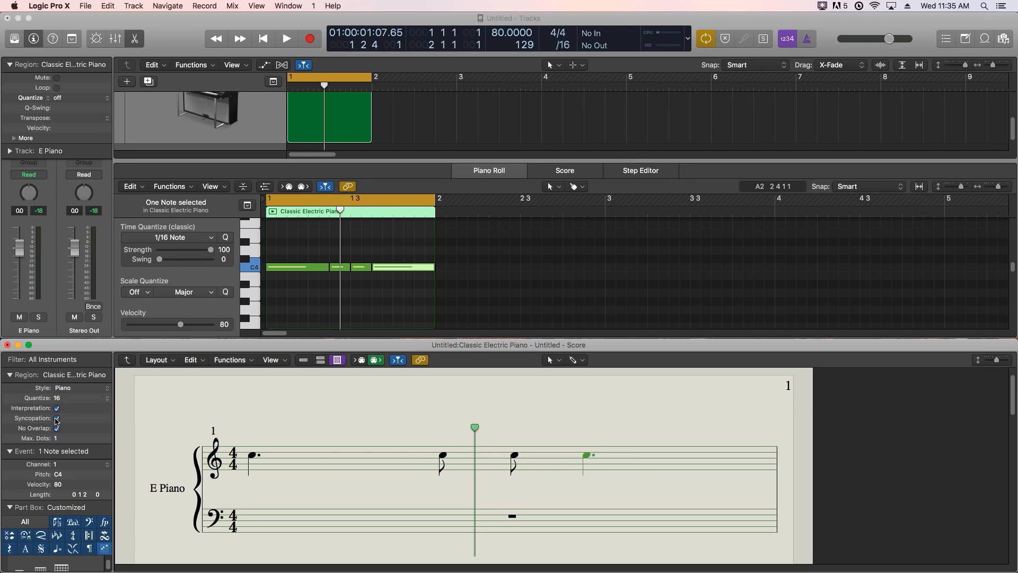
- Turn off Syncopation for the region's notation and delete all four C4 notes from the bar
{"action": "left_click", "coordinate": [57, 418]}
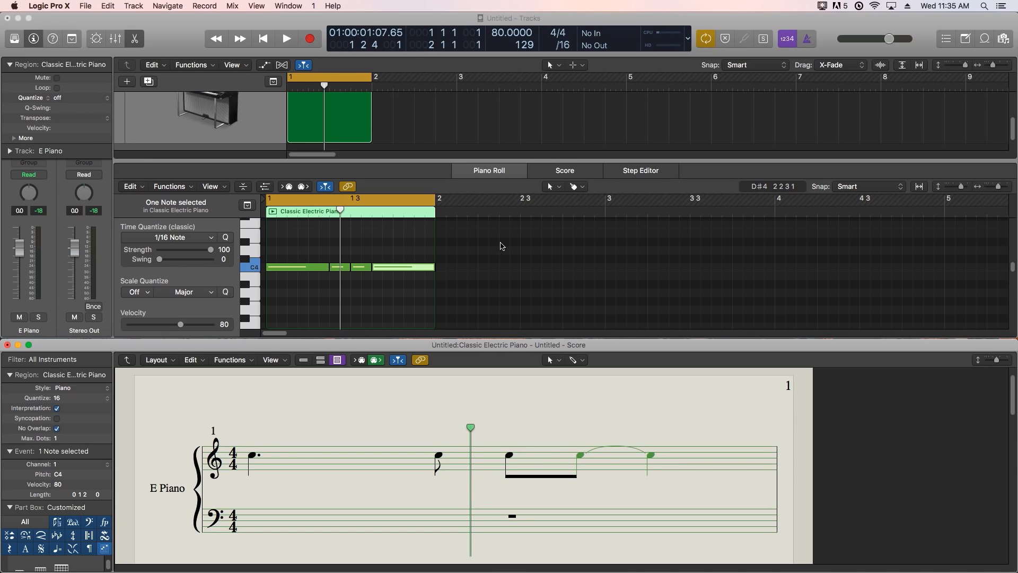
{"action": "left_click_drag", "start_coordinate": [495, 246], "coordinate": [310, 295]}
{"action": "key", "text": "Delete"}
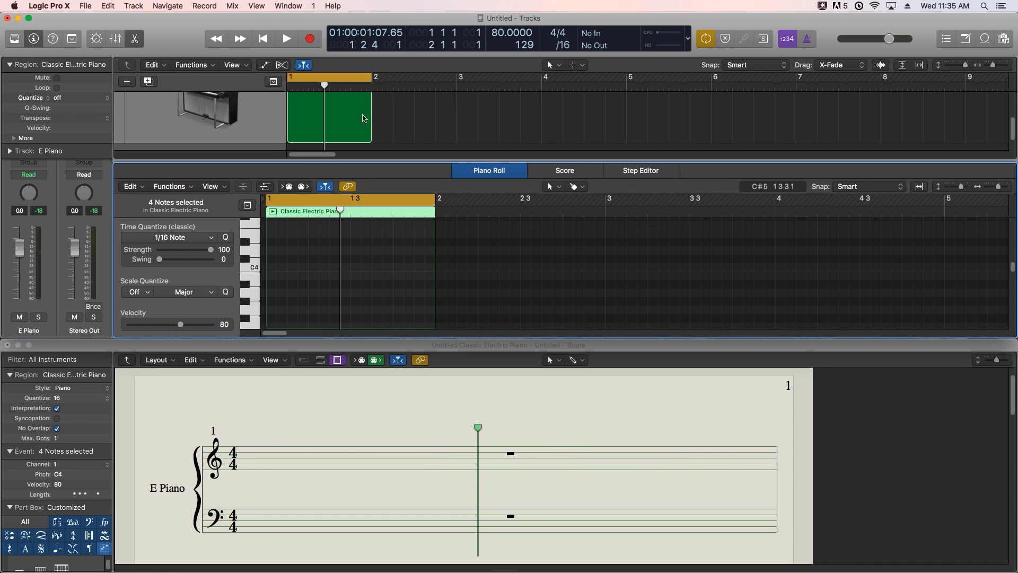
- Extend the Classic Electric Piano region to two bars and draw a C4 whole note filling bar 1
{"action": "left_click_drag", "start_coordinate": [371, 136], "coordinate": [455, 134]}
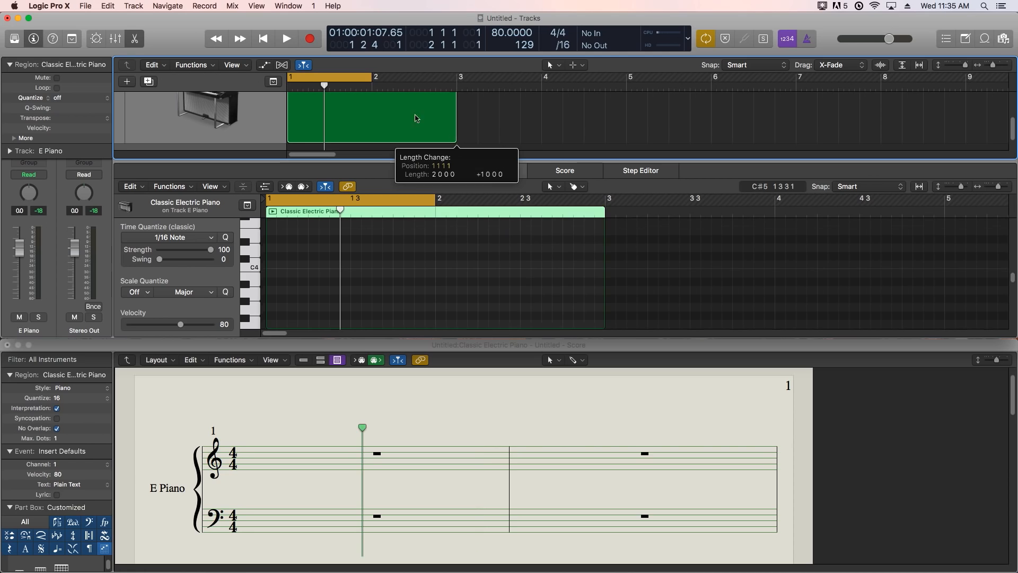
{"action": "left_click", "coordinate": [276, 257]}
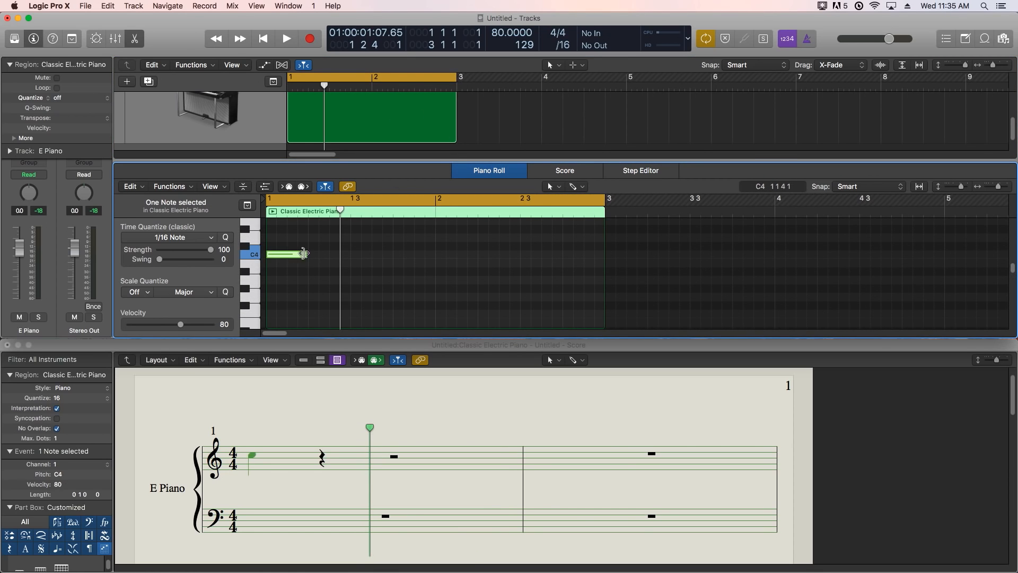
{"action": "left_click_drag", "start_coordinate": [308, 254], "coordinate": [435, 257]}
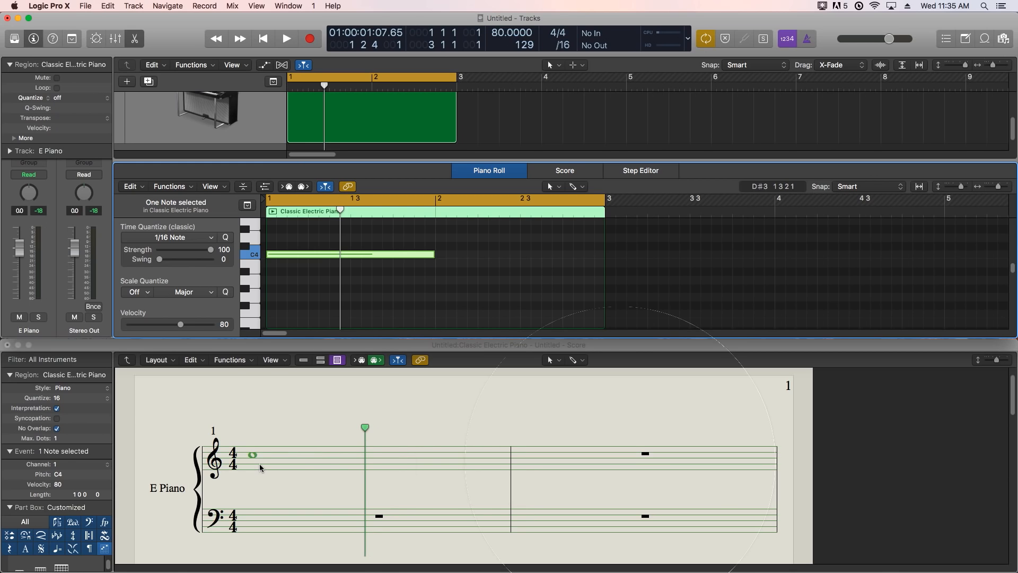
{"action": "left_click", "coordinate": [483, 293]}
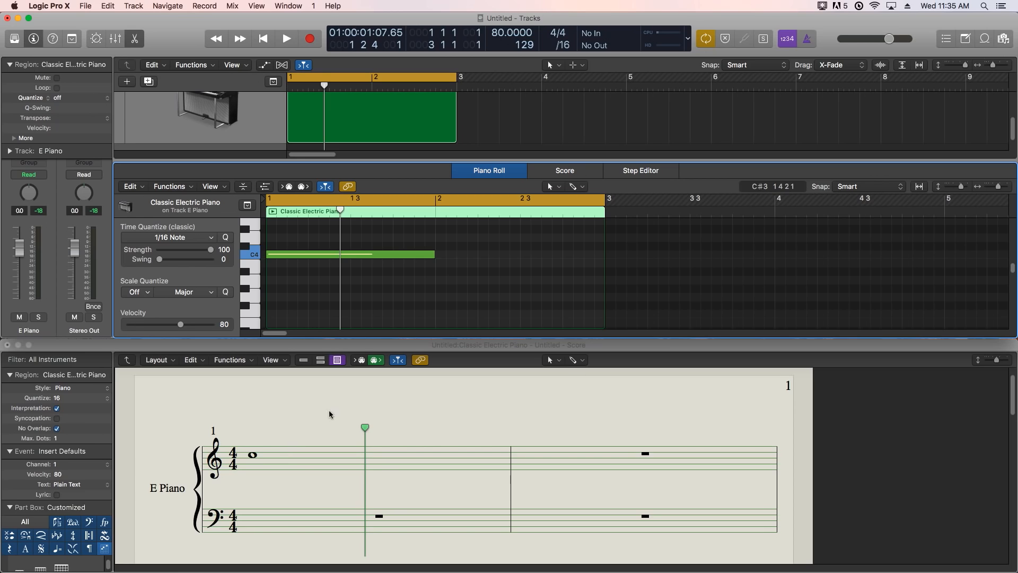
- Fill bar 2 with a C4 half note followed by two C4 quarter notes
{"action": "left_click", "coordinate": [444, 255], "text": "super"}
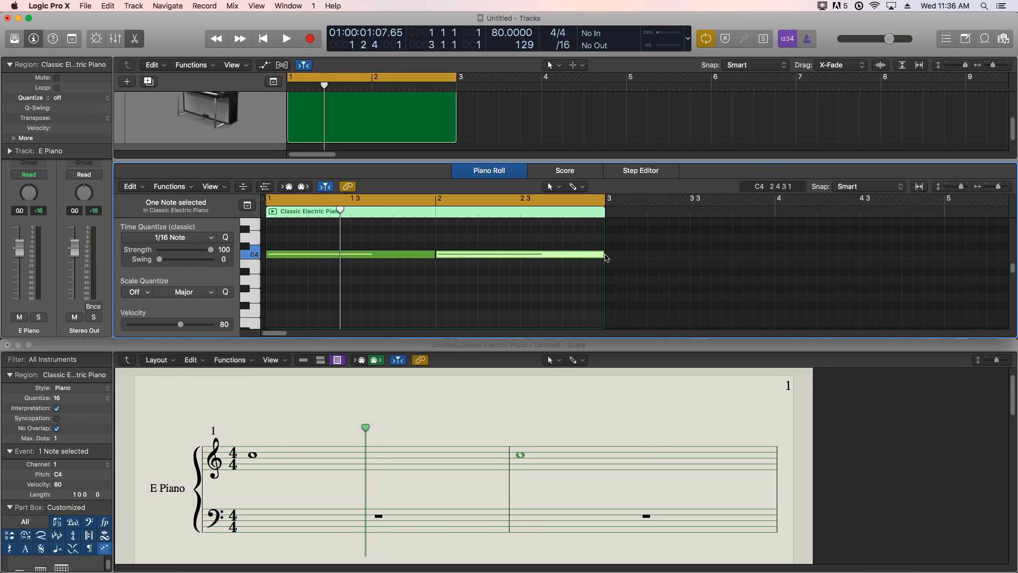
{"action": "left_click_drag", "start_coordinate": [602, 254], "coordinate": [521, 258]}
{"action": "left_click", "coordinate": [529, 256], "text": "super"}
{"action": "left_click_drag", "start_coordinate": [602, 255], "coordinate": [560, 260]}
{"action": "left_click", "coordinate": [572, 255], "text": "super"}
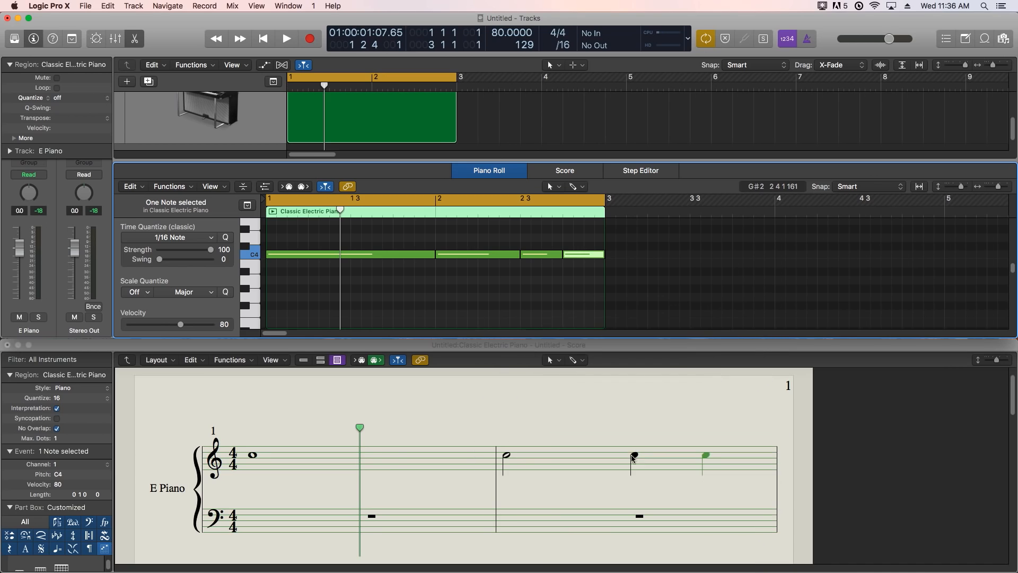
- Glue bar 2's half note and the quarter note after it into one note with the Glue Tool
{"action": "left_click_drag", "start_coordinate": [501, 229], "coordinate": [533, 267]}
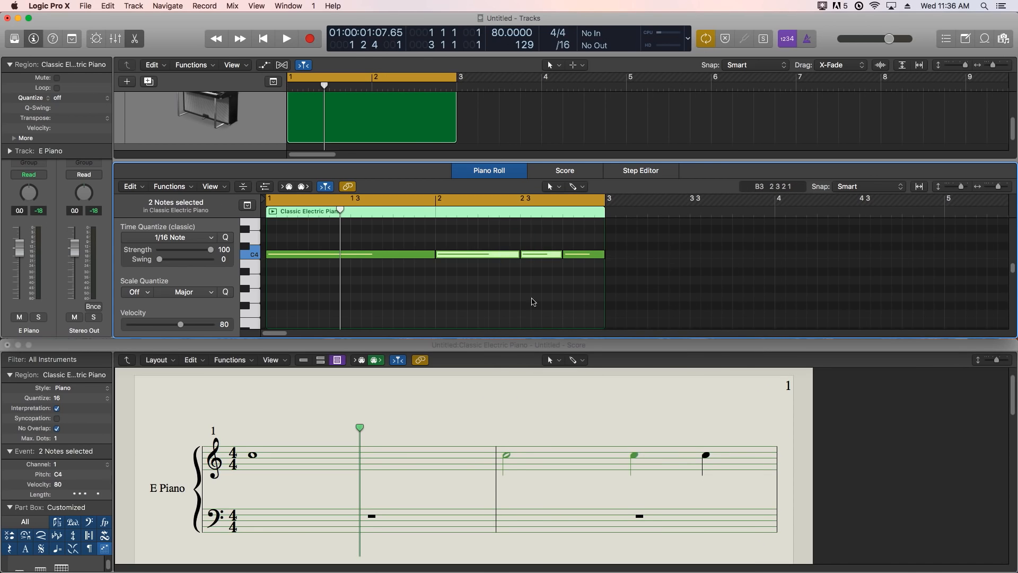
{"action": "left_click", "coordinate": [574, 186]}
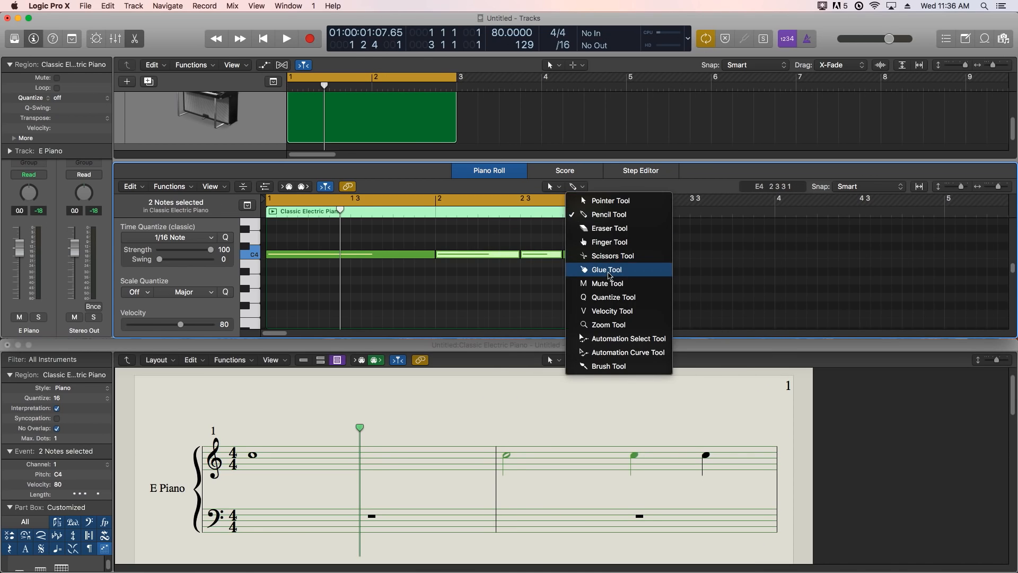
{"action": "left_click", "coordinate": [612, 271]}
{"action": "left_click", "coordinate": [542, 257]}
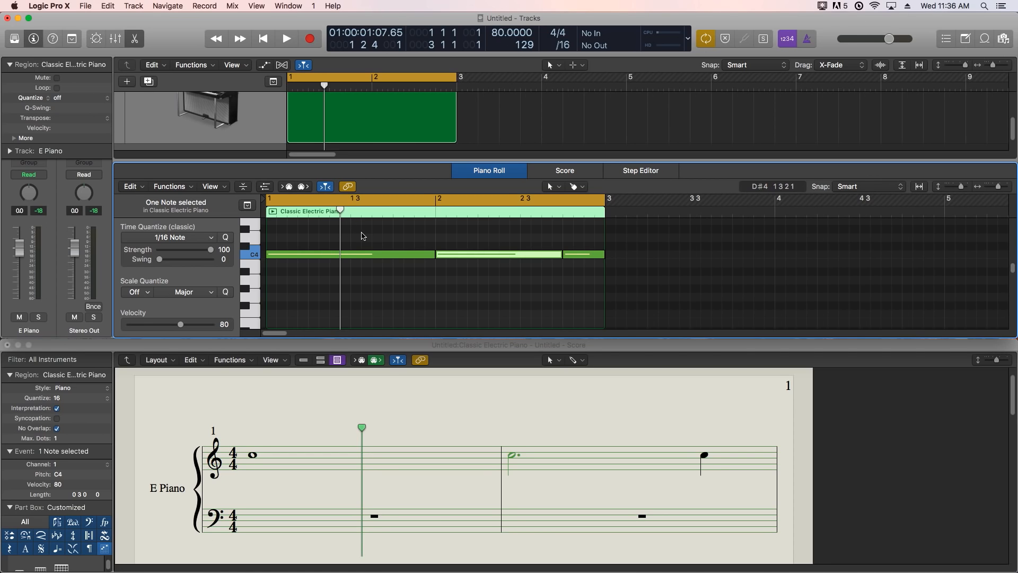
- Undo the region's shift away from bar 1 and clear the note selection
{"action": "key", "text": "super+z"}
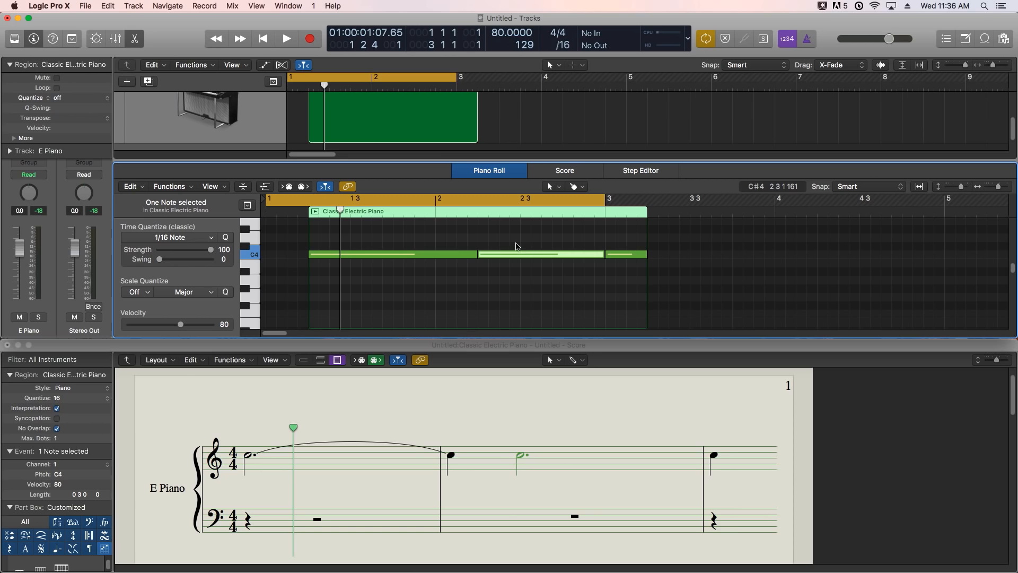
{"action": "key", "text": "super+z"}
{"action": "left_click", "coordinate": [517, 286]}
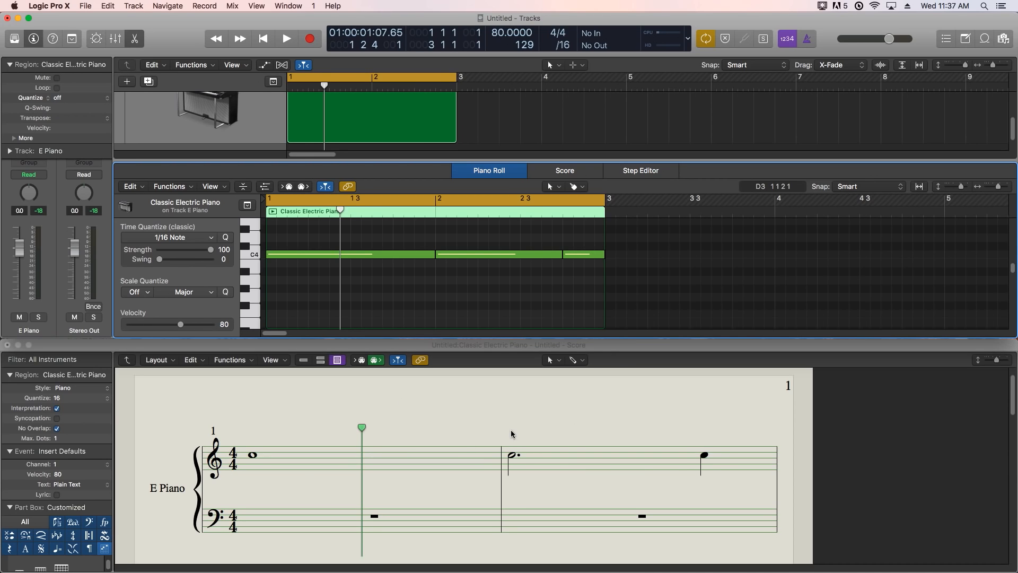
- Glue bar 1's whole note to bar 2's dotted half note across the barline, and clear the selection
{"action": "left_click_drag", "start_coordinate": [416, 242], "coordinate": [430, 258]}
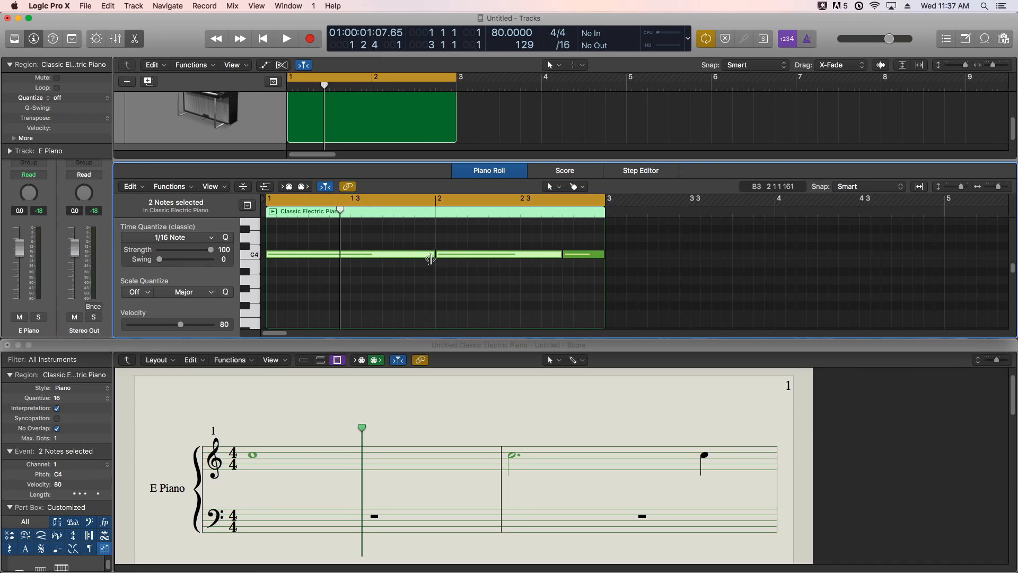
{"action": "left_click", "coordinate": [431, 260], "text": "super"}
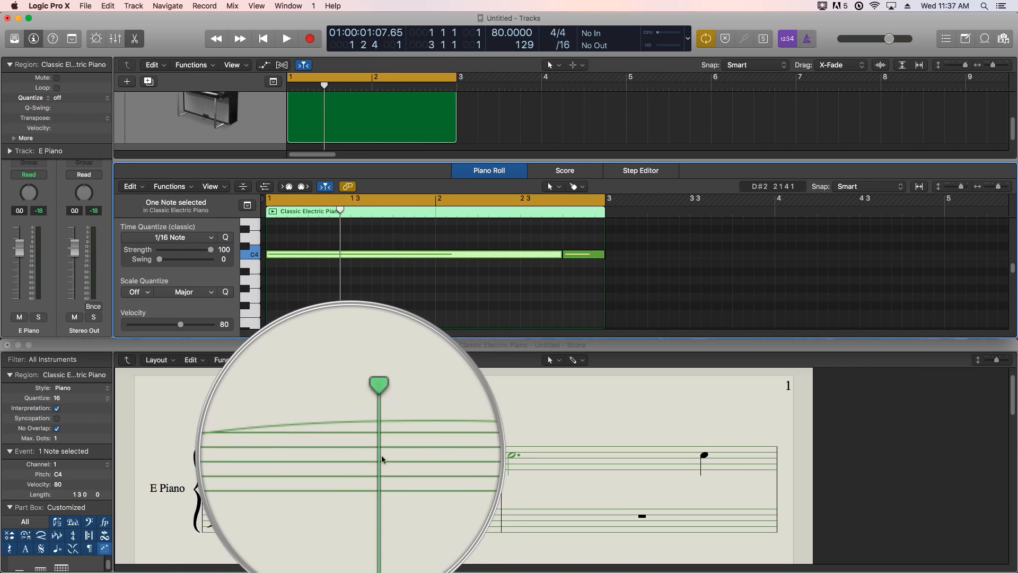
{"action": "left_click", "coordinate": [451, 424]}
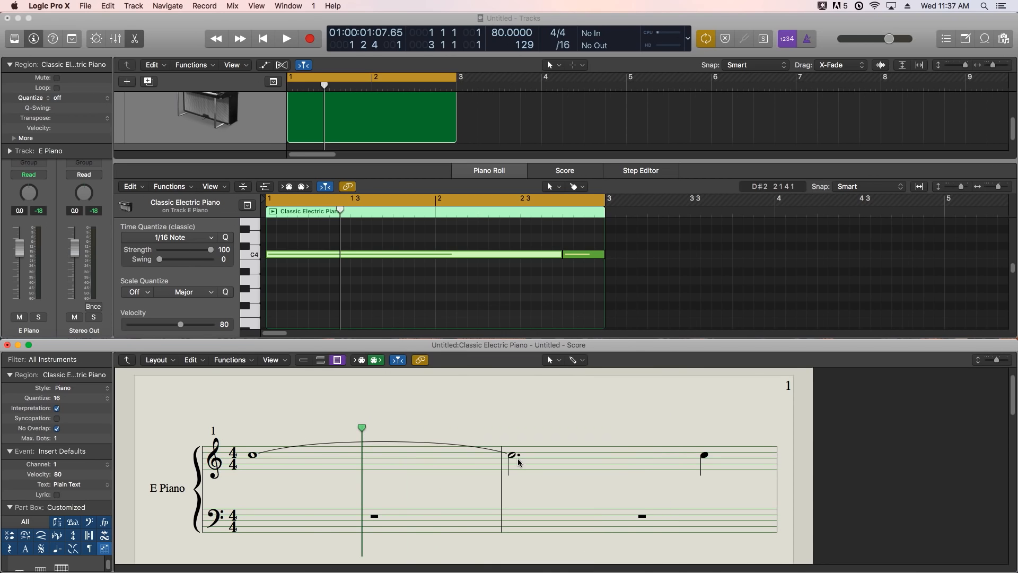
- Play the two bars from the beginning to hear the note tied across the barline, stopping during bar 2
{"action": "left_click", "coordinate": [411, 269]}
{"action": "key", "text": "Return"}
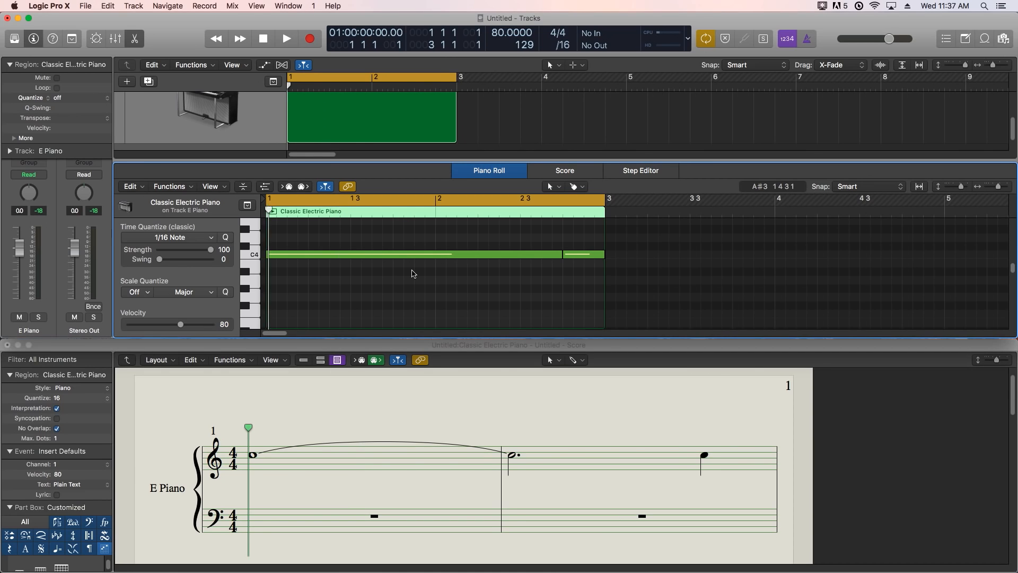
{"action": "key", "text": "space"}
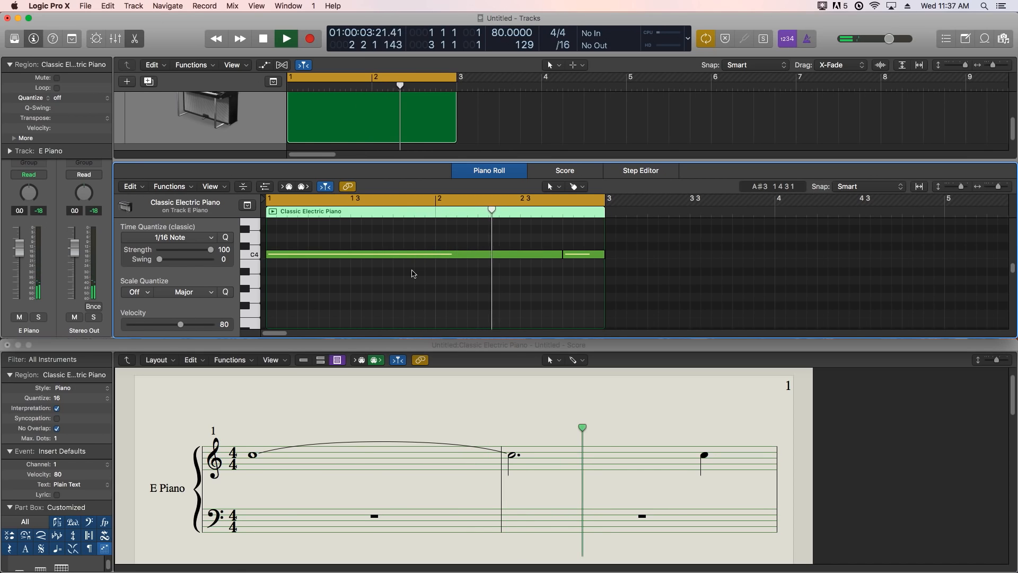
{"action": "key", "text": "space"}
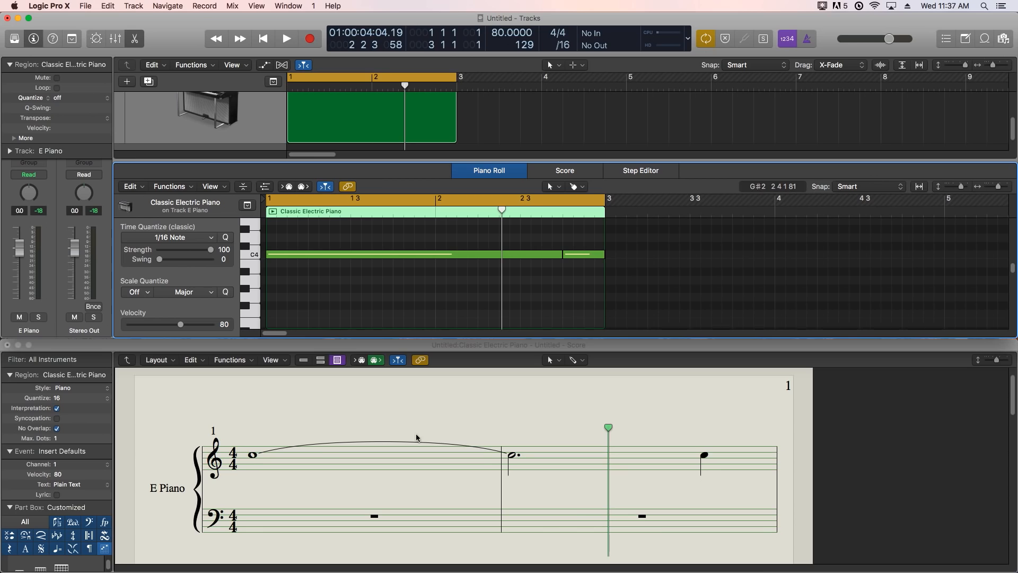
{"action": "left_click", "coordinate": [515, 460]}
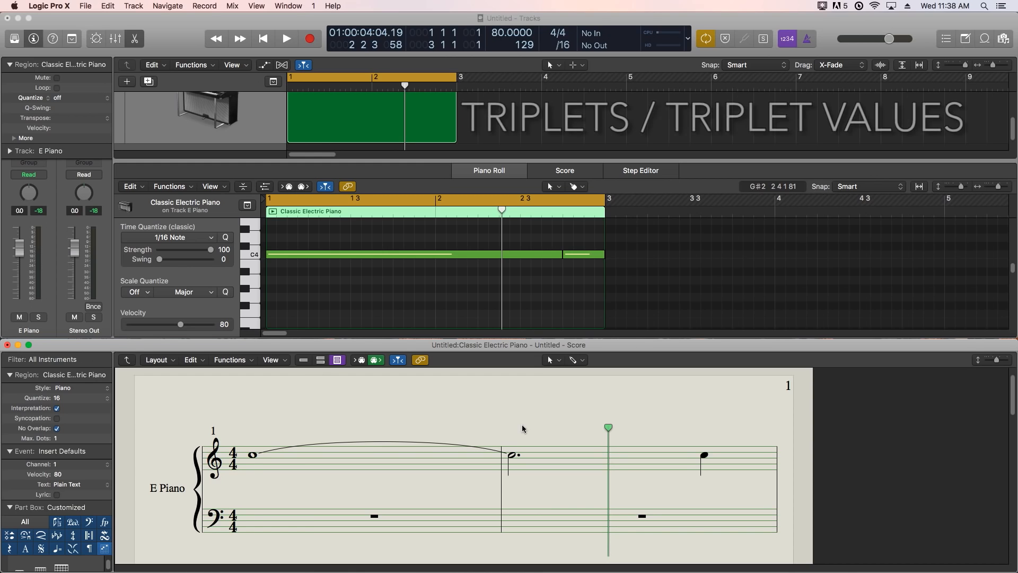
- Delete both remaining C4 notes from the region and return the playhead to the start
{"action": "left_click_drag", "start_coordinate": [637, 237], "coordinate": [529, 299]}
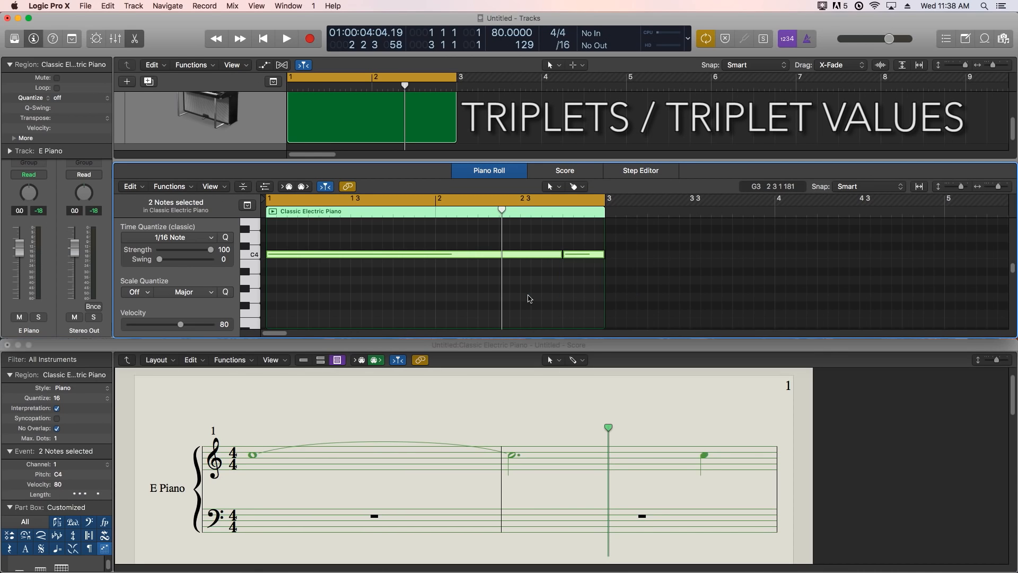
{"action": "key", "text": "Delete"}
{"action": "key", "text": "Return"}
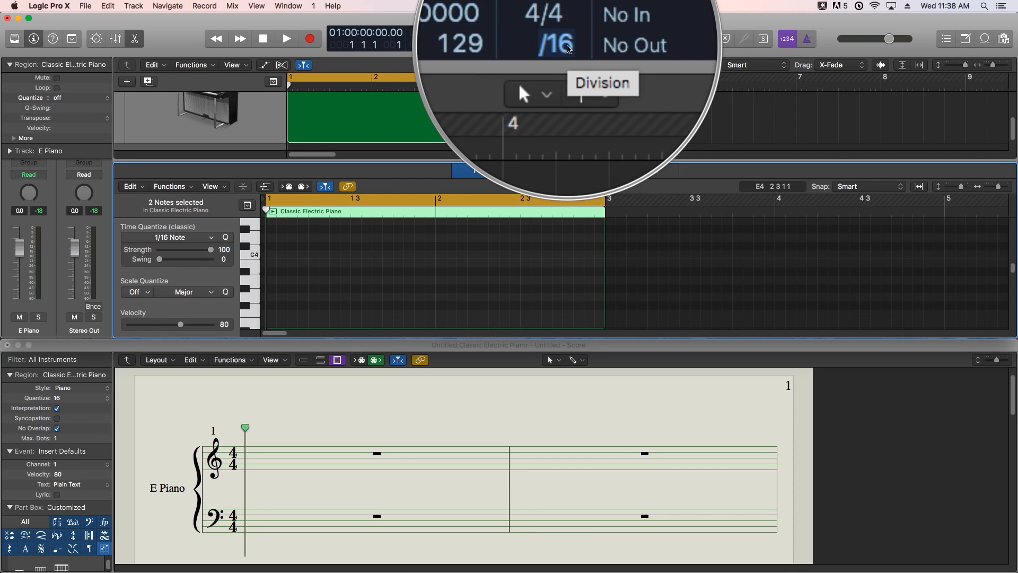
- Draw four consecutive C4 sixteenth notes on beat 1 of bar 1 with the Pencil Tool
{"action": "key", "text": "z"}
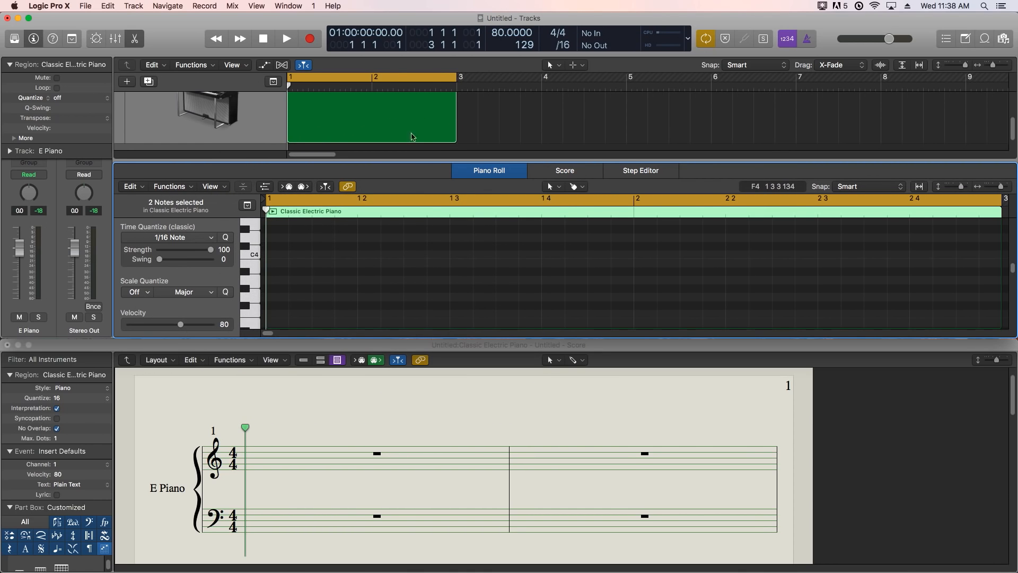
{"action": "left_click", "coordinate": [583, 188]}
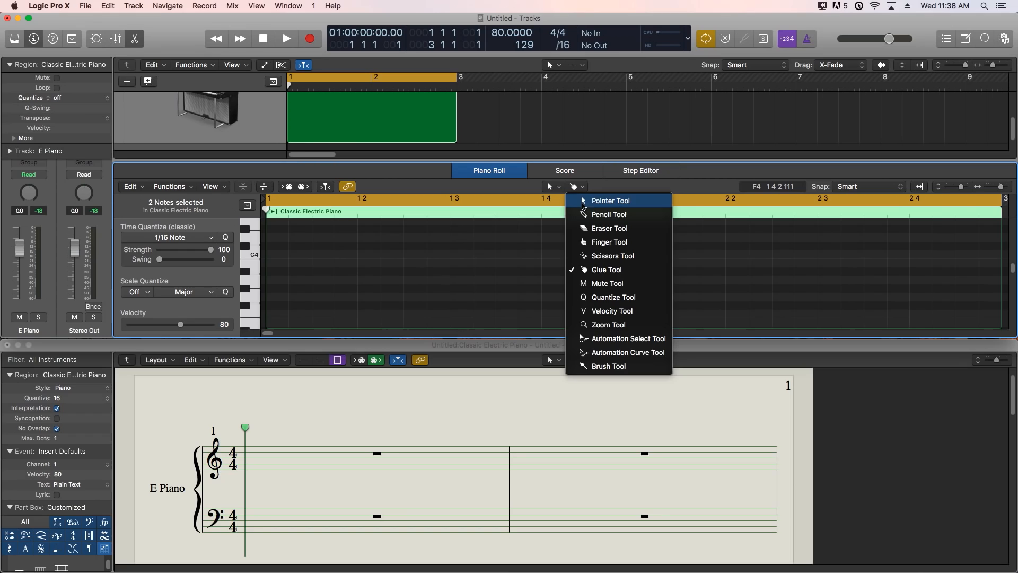
{"action": "left_click", "coordinate": [595, 212]}
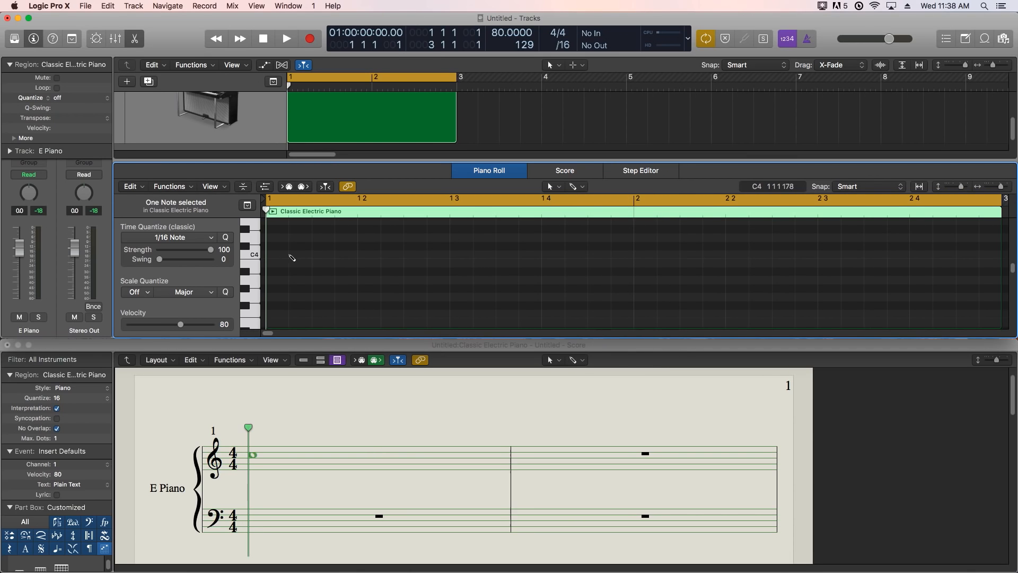
{"action": "left_click", "coordinate": [286, 256]}
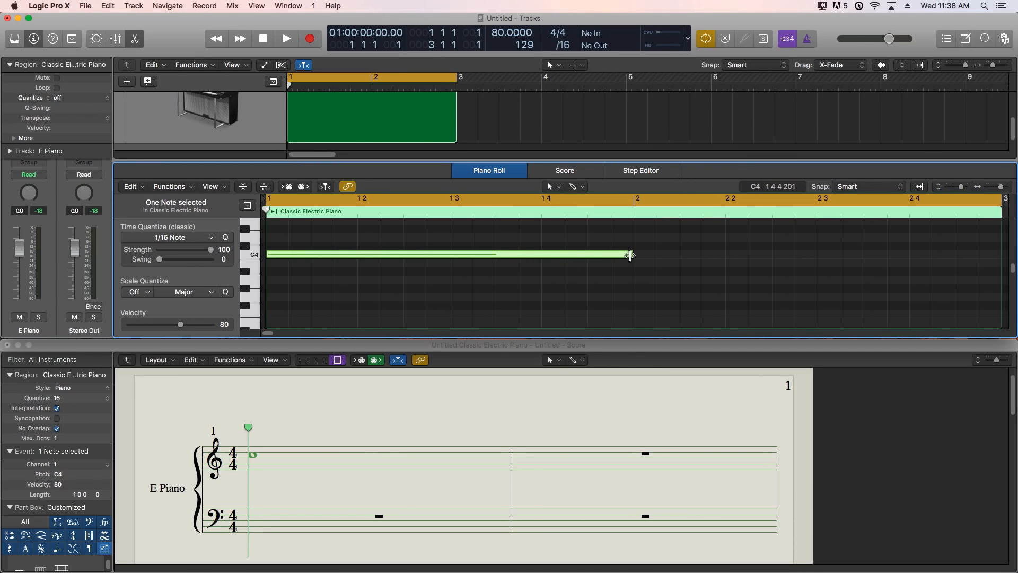
{"action": "left_click_drag", "start_coordinate": [625, 258], "coordinate": [286, 273]}
{"action": "left_click", "coordinate": [298, 255]}
{"action": "left_click", "coordinate": [321, 254]}
{"action": "left_click", "coordinate": [345, 254]}
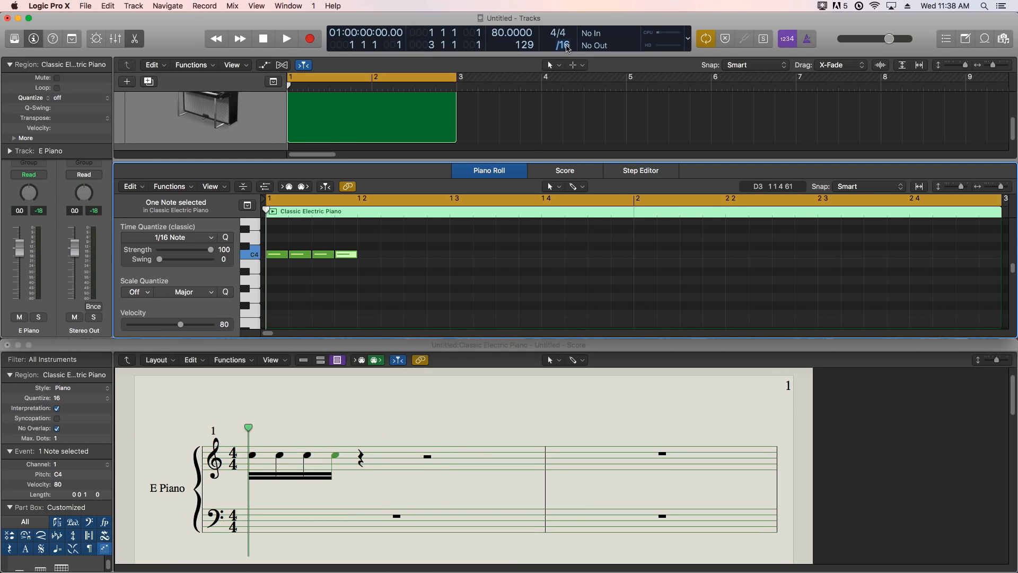
- Set the project's grid division to /8 and draw two C4 eighth notes on beat 2 of bar 1
{"action": "left_click", "coordinate": [568, 46]}
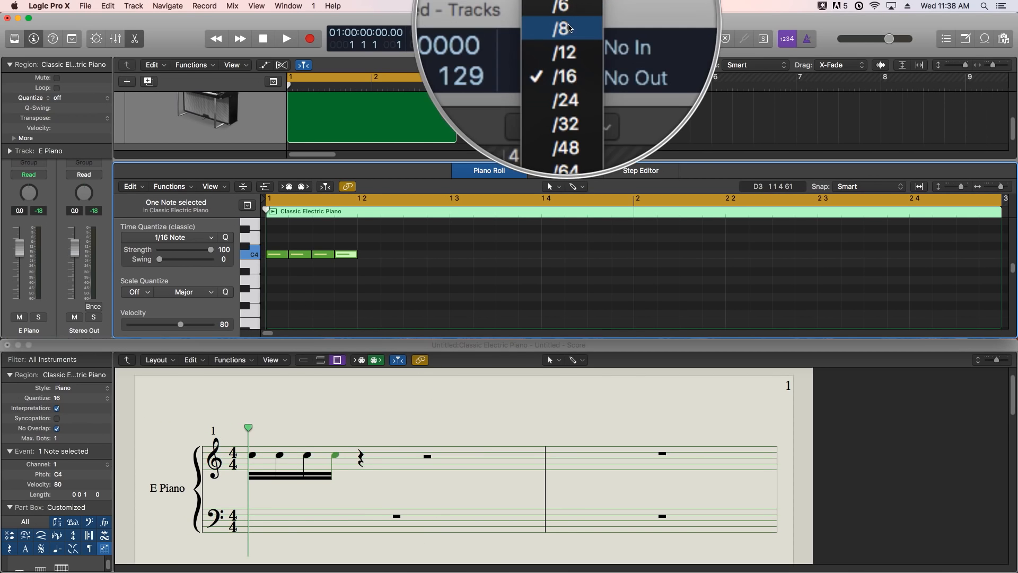
{"action": "left_click", "coordinate": [571, 26]}
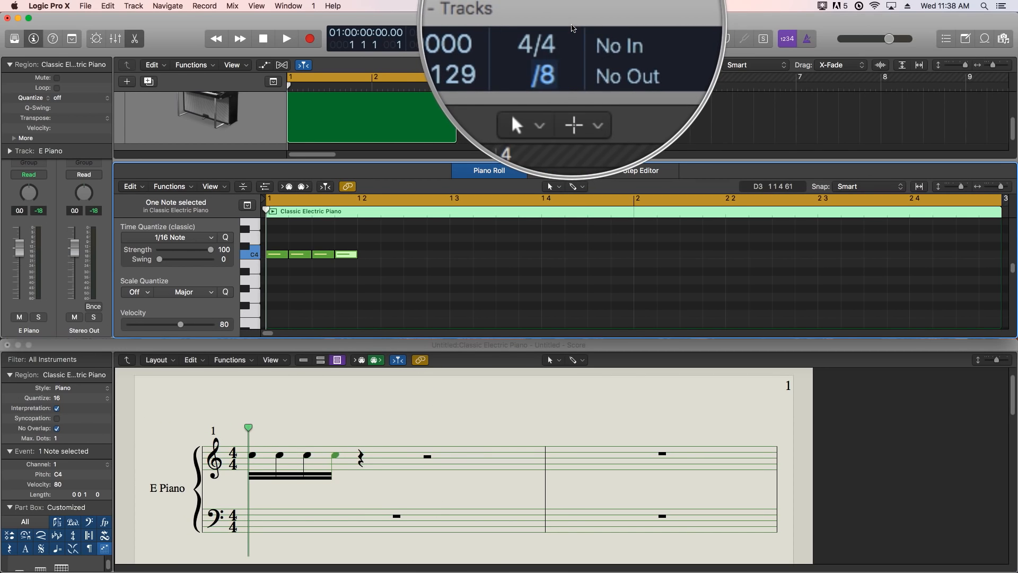
{"action": "left_click", "coordinate": [449, 246]}
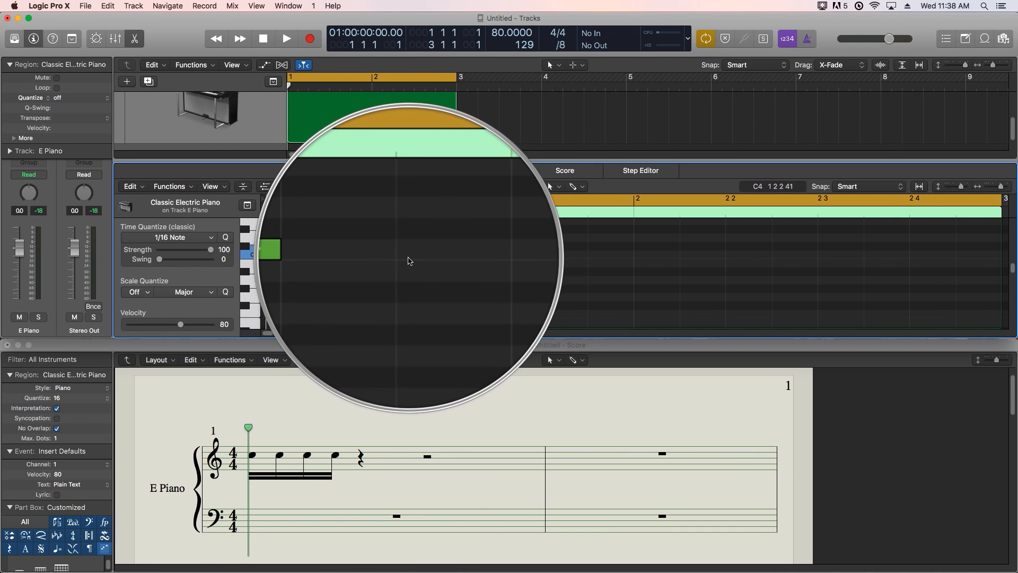
{"action": "left_click", "coordinate": [381, 256]}
{"action": "left_click_drag", "start_coordinate": [381, 256], "coordinate": [409, 259]}
{"action": "left_click", "coordinate": [410, 258]}
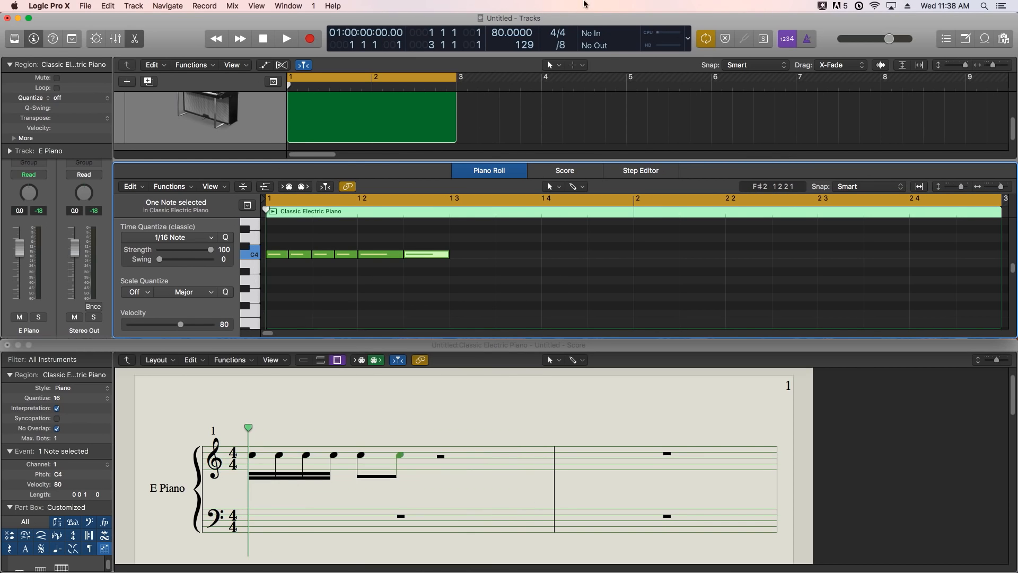
- Set the grid division to /12 and draw a C4 note on beat 3 of bar 1, shortened to one division
{"action": "left_click", "coordinate": [568, 47]}
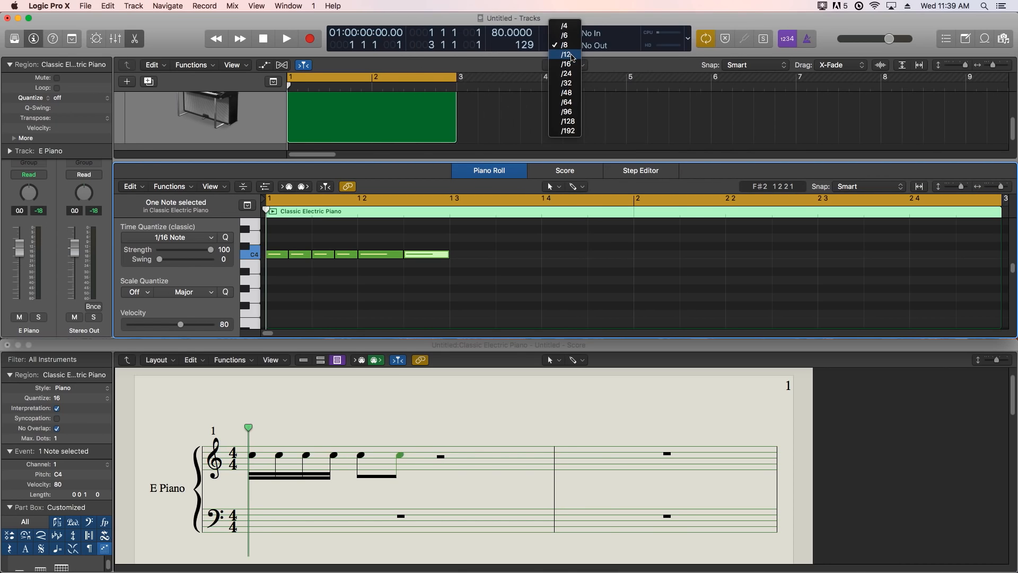
{"action": "left_click", "coordinate": [572, 55]}
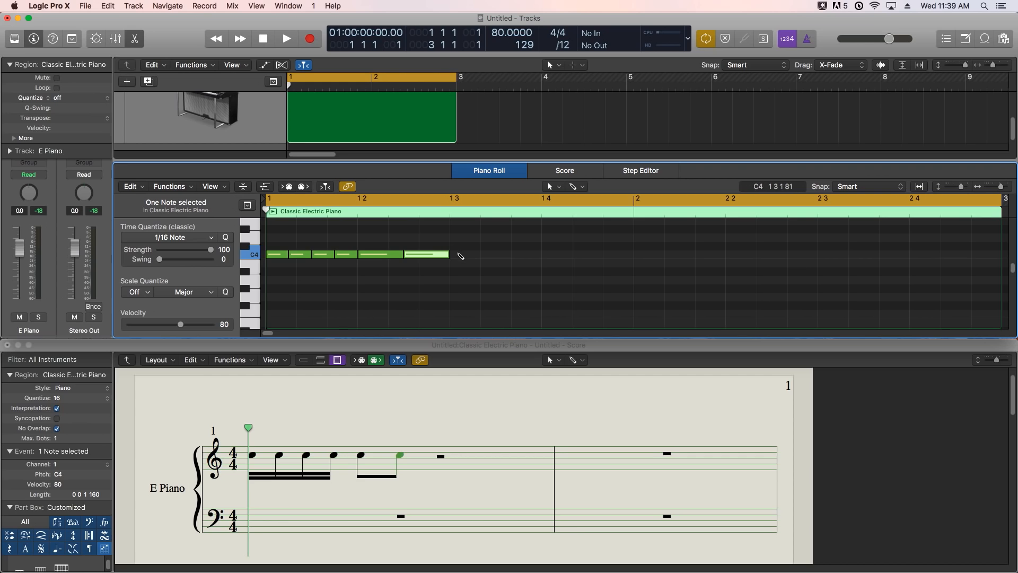
{"action": "left_click", "coordinate": [456, 255], "text": "super"}
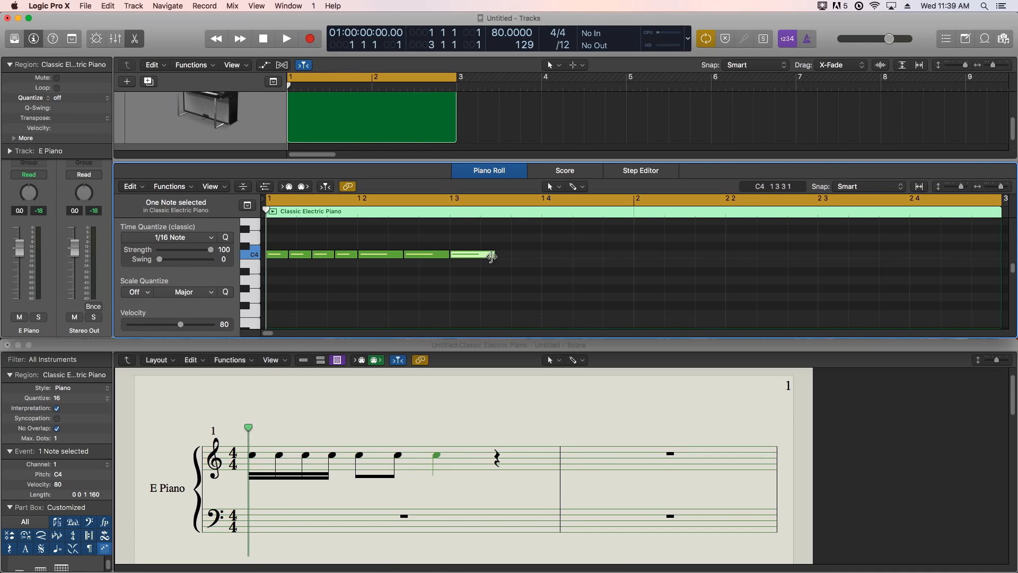
{"action": "left_click_drag", "start_coordinate": [494, 257], "coordinate": [480, 260]}
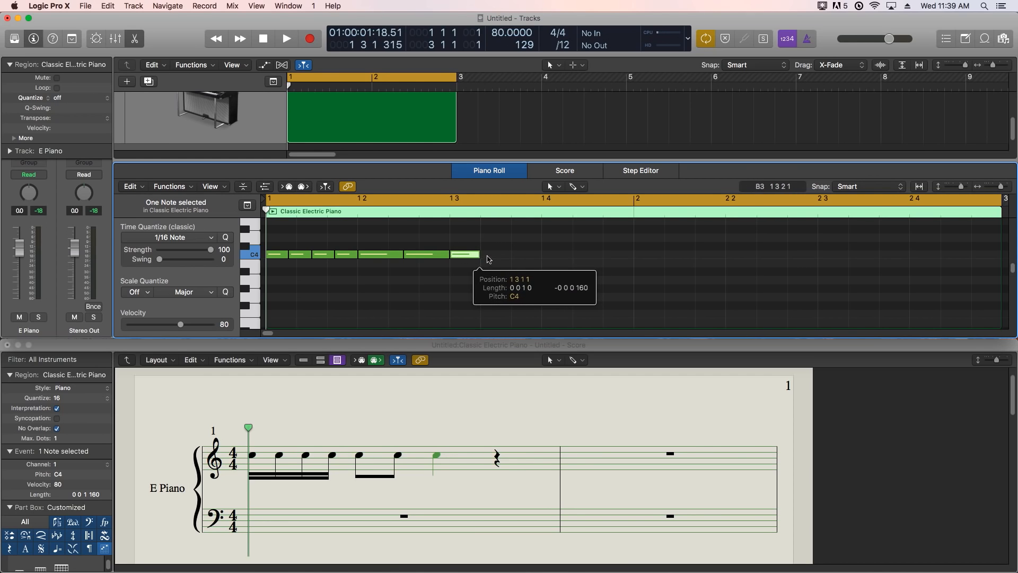
- Draw five more consecutive C4 triplet eighth notes to fill the rest of beats 3 and 4 in bar 1
{"action": "left_click", "coordinate": [489, 257], "text": "super"}
{"action": "left_click", "coordinate": [517, 256], "text": "super"}
{"action": "left_click", "coordinate": [553, 255], "text": "super"}
{"action": "left_click", "coordinate": [583, 256], "text": "super"}
{"action": "left_click", "coordinate": [613, 254], "text": "super"}
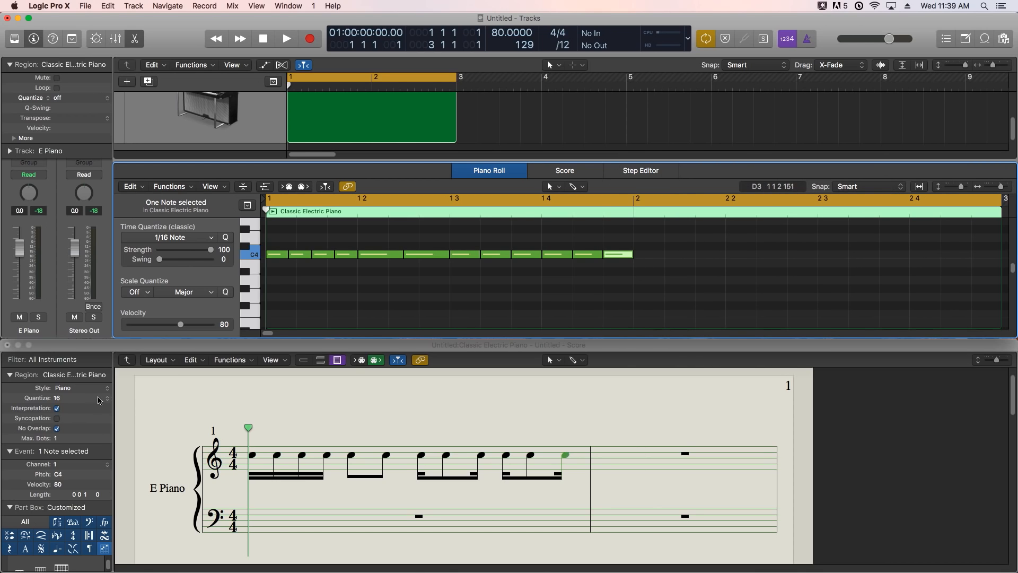
- Set the region's score quantize to 16,12 and deselect the notes
{"action": "left_click", "coordinate": [100, 399]}
{"action": "left_click", "coordinate": [100, 398]}
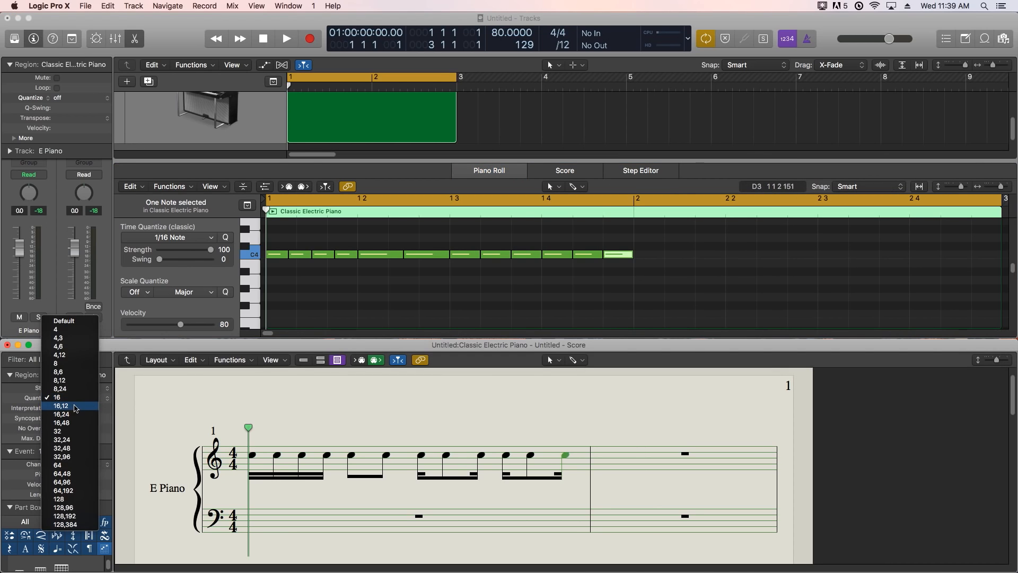
{"action": "left_click", "coordinate": [76, 407]}
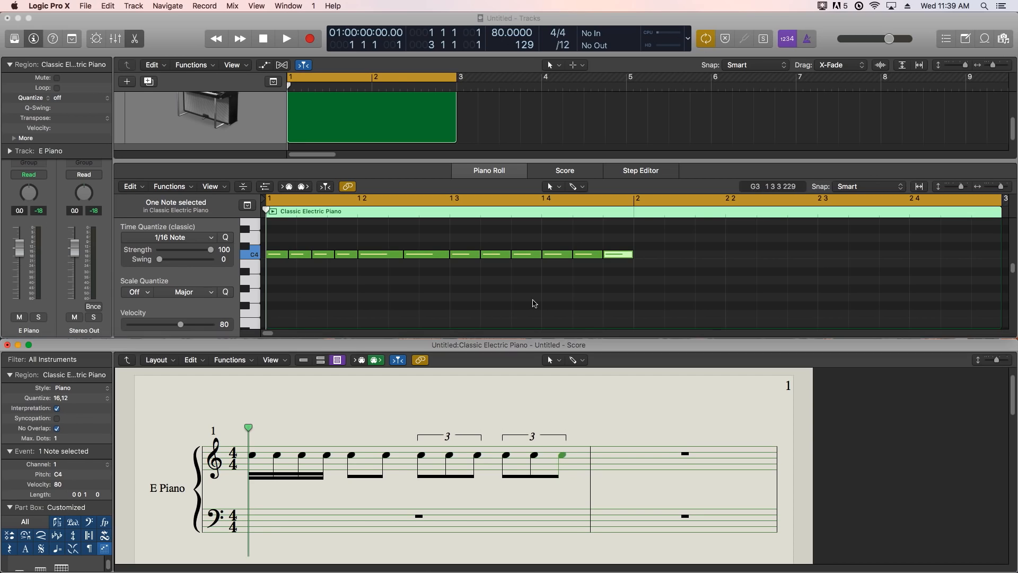
{"action": "left_click", "coordinate": [534, 303]}
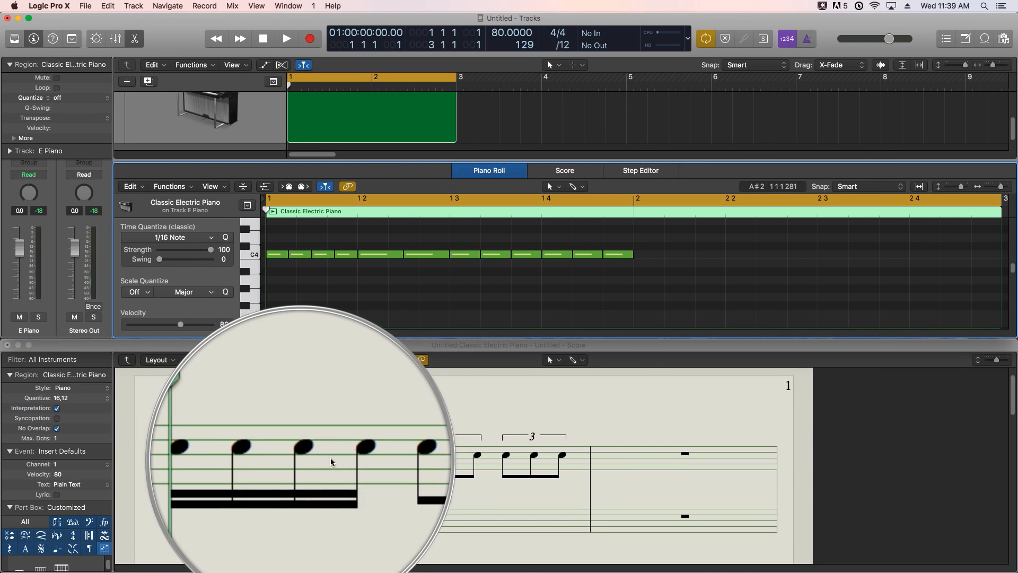
- Play bar 1 from the beginning to hear the sixteenths, eighths and triplets, stopping at the start of bar 2
{"action": "left_click", "coordinate": [357, 461]}
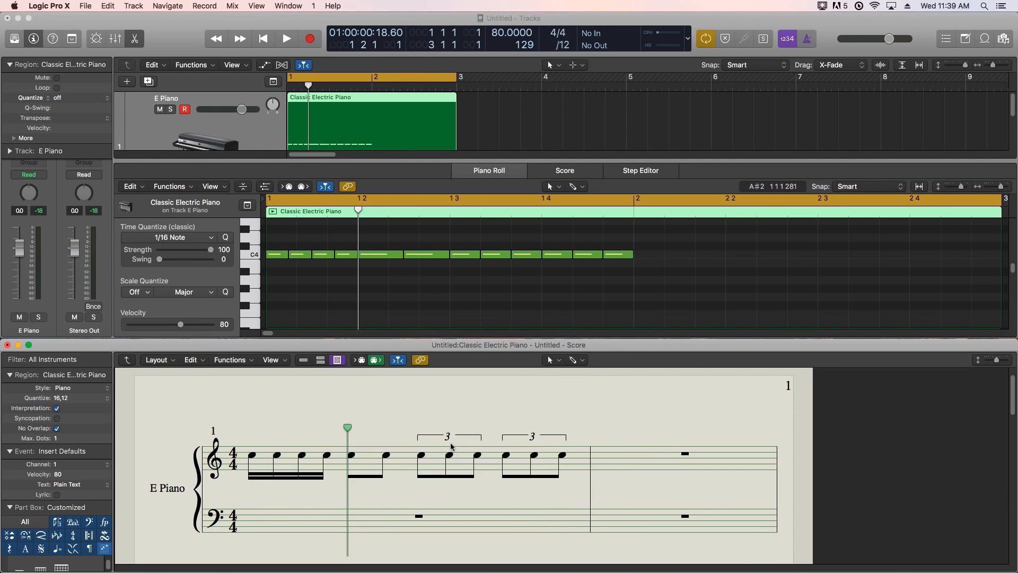
{"action": "left_click", "coordinate": [449, 323]}
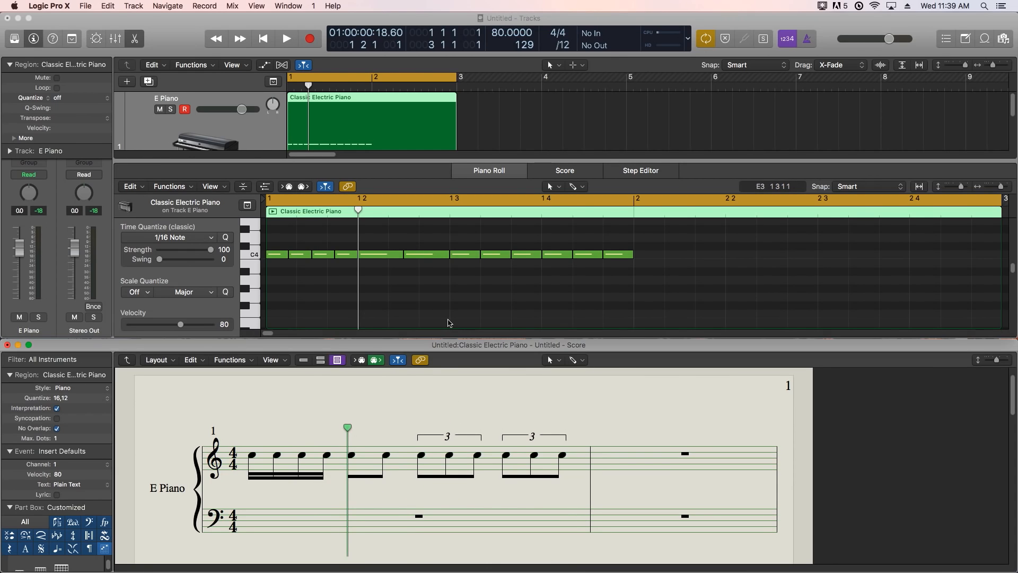
{"action": "key", "text": "Return"}
{"action": "key", "text": "space"}
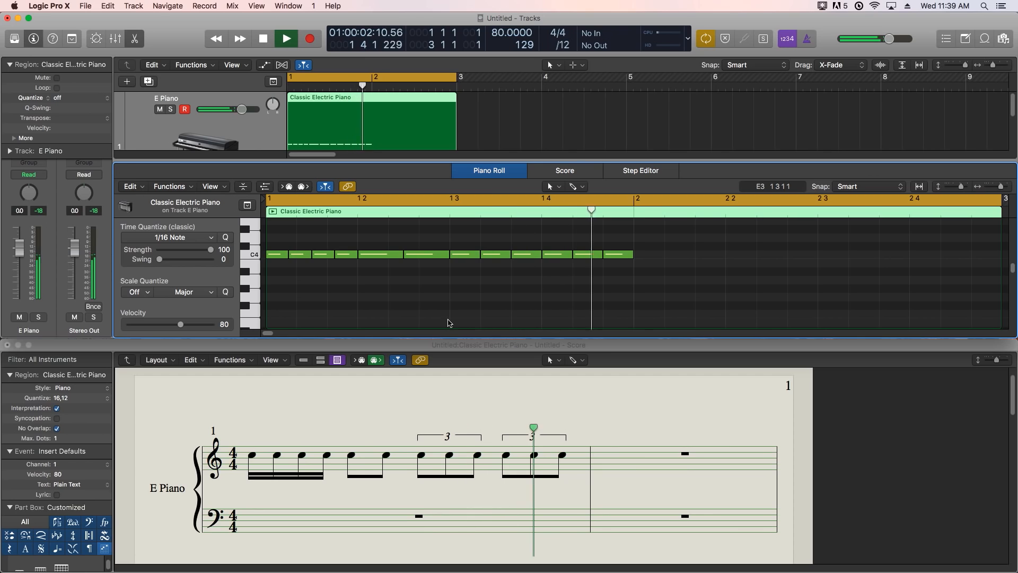
{"action": "key", "text": "space"}
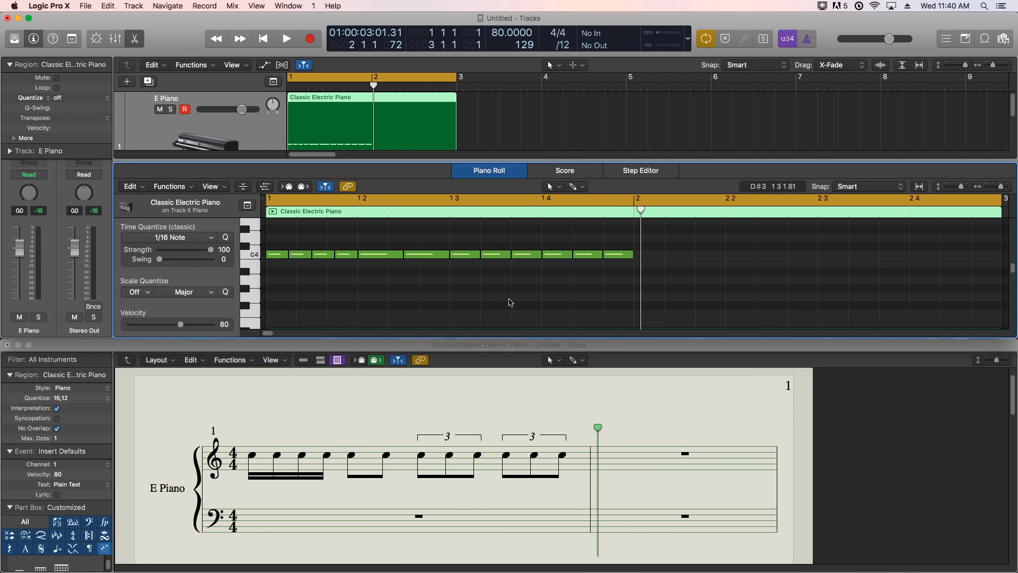
- Set the grid division to /24 and draw a C4 note at the start of bar 2, shortened to one division
{"action": "left_click_drag", "start_coordinate": [276, 236], "coordinate": [410, 266]}
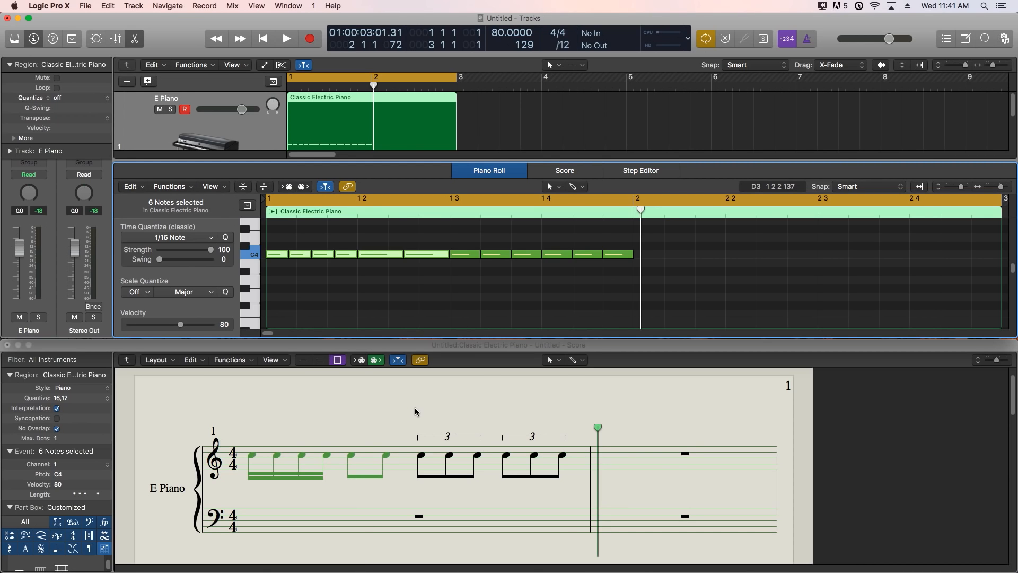
{"action": "left_click", "coordinate": [567, 47]}
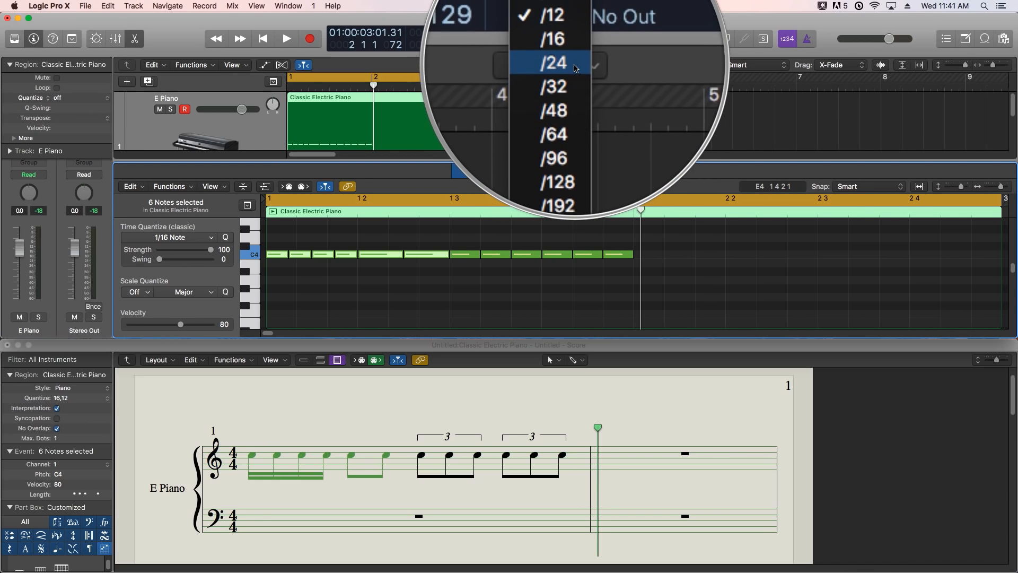
{"action": "left_click", "coordinate": [575, 67]}
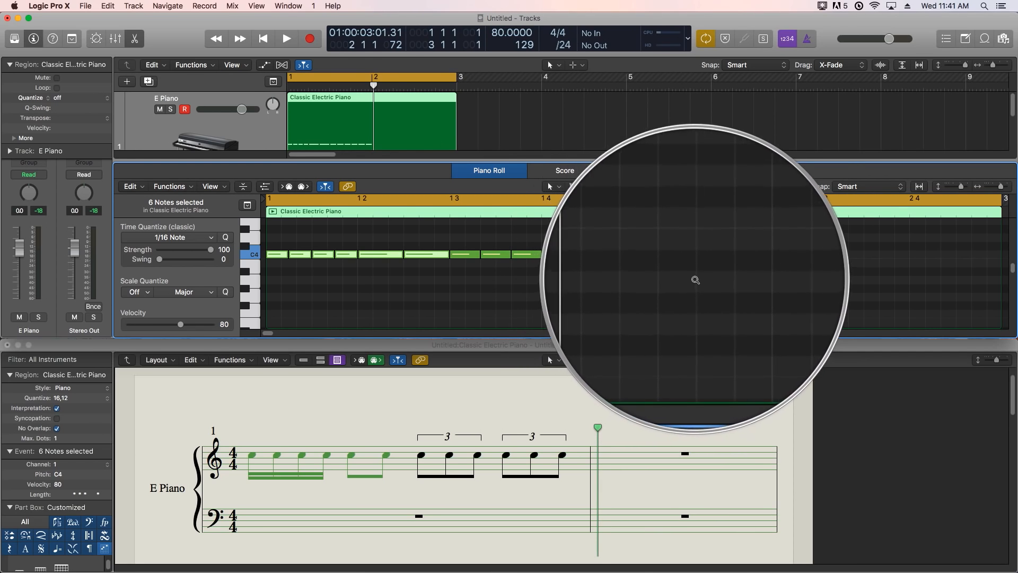
{"action": "left_click", "coordinate": [647, 258]}
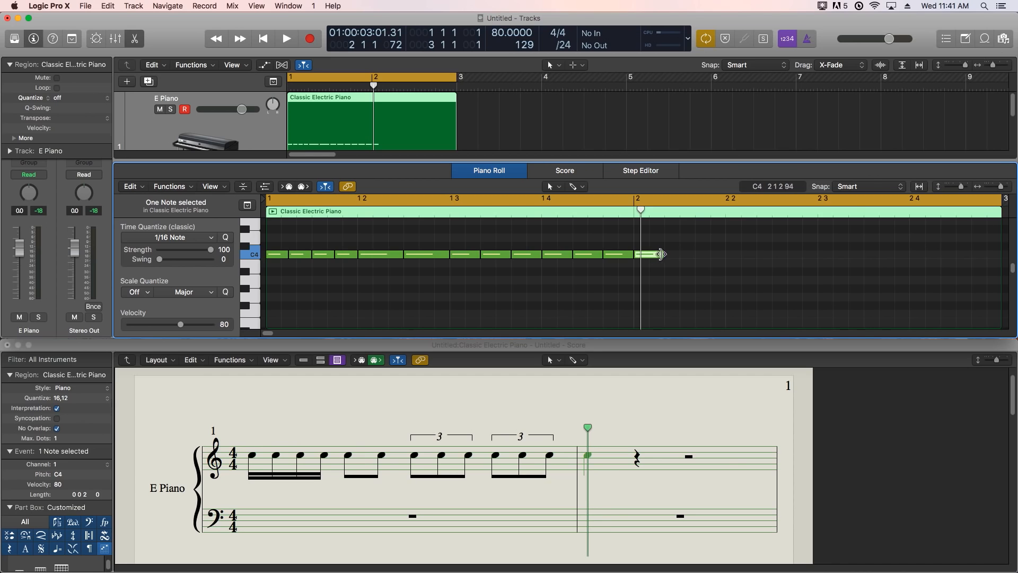
{"action": "left_click_drag", "start_coordinate": [659, 255], "coordinate": [653, 258]}
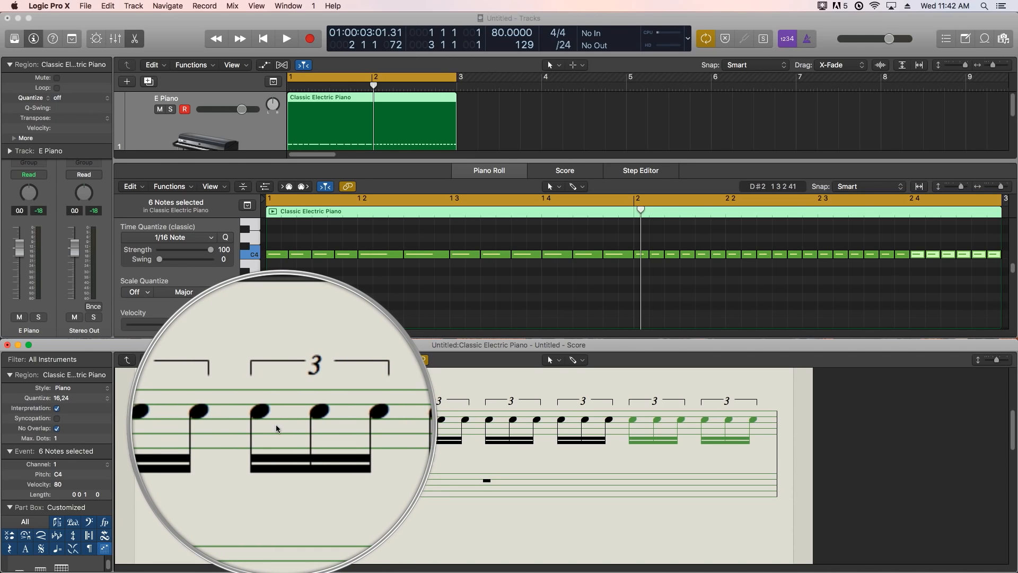
- Deselect the notes and enlarge the Score window upward so both systems are in view
{"action": "left_click", "coordinate": [761, 300]}
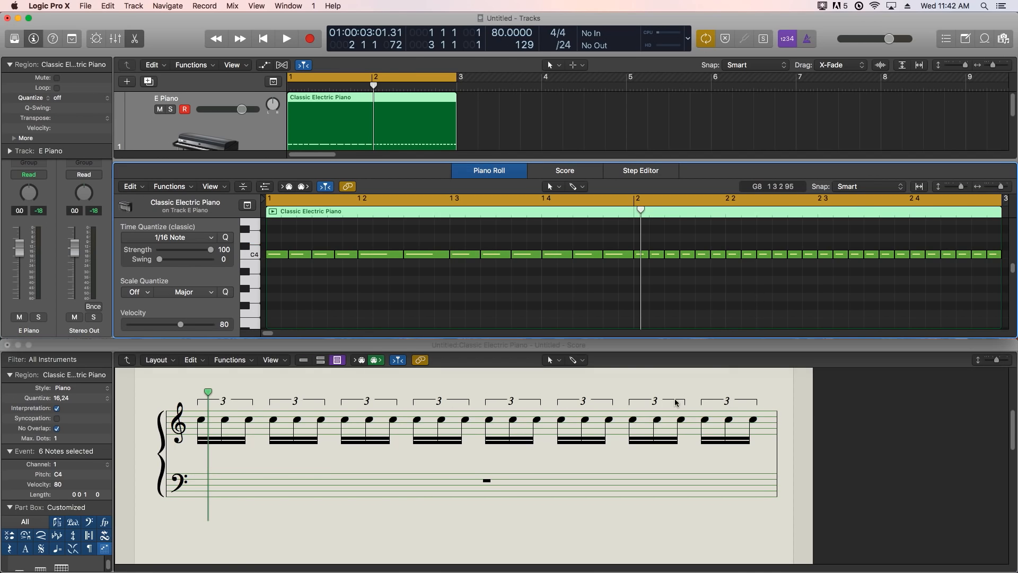
{"action": "left_click", "coordinate": [478, 346]}
{"action": "left_click_drag", "start_coordinate": [478, 340], "coordinate": [471, 180]}
{"action": "scroll", "coordinate": [616, 371], "scroll_direction": "up", "scroll_amount": 3}
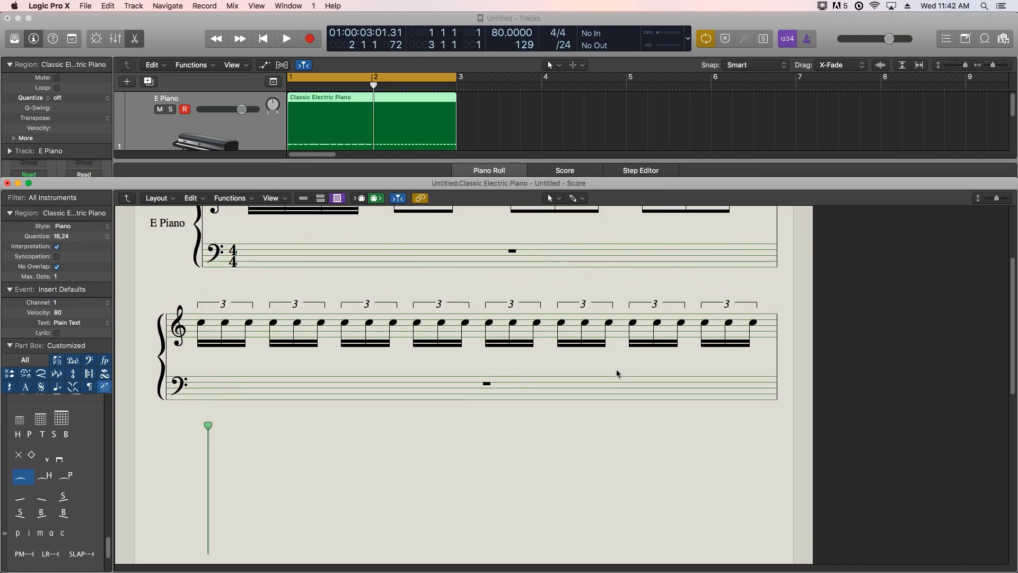
{"action": "scroll", "coordinate": [616, 369], "scroll_direction": "up", "scroll_amount": 3}
- Play the two bars from the beginning to hear the eighth and sixteenth triplets, and stop playback
{"action": "key", "text": "Return"}
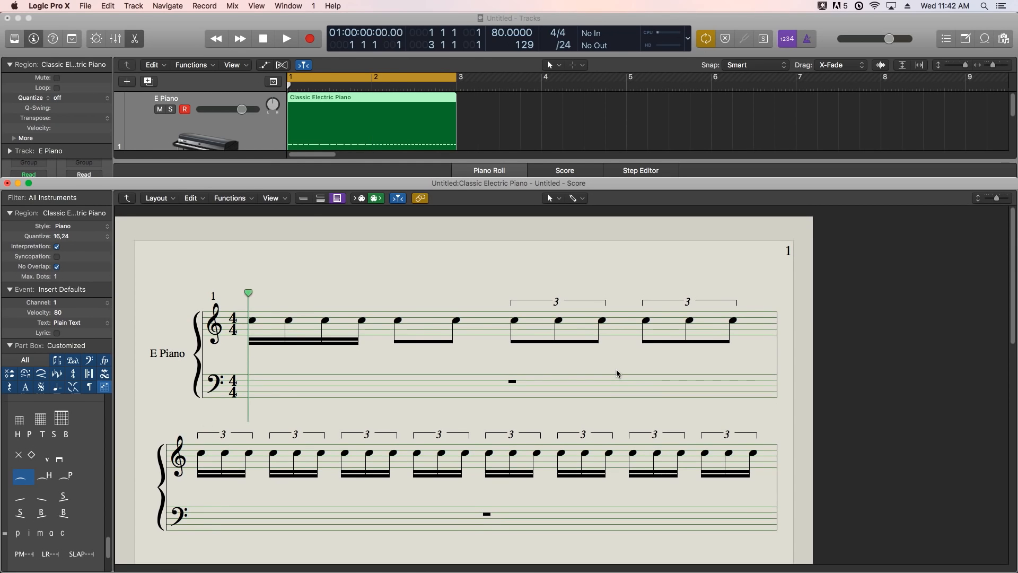
{"action": "key", "text": "space"}
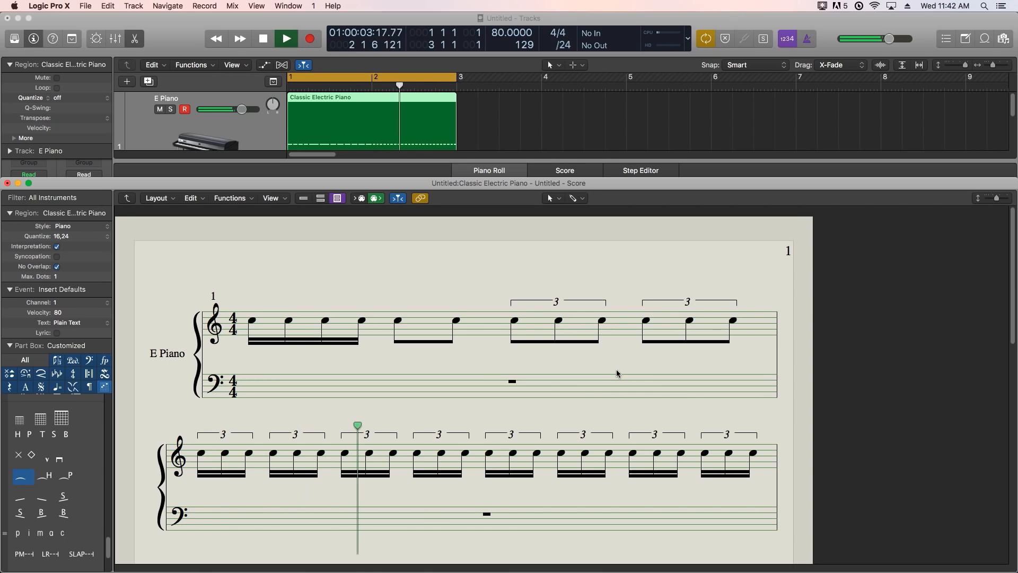
{"action": "key", "text": "space"}
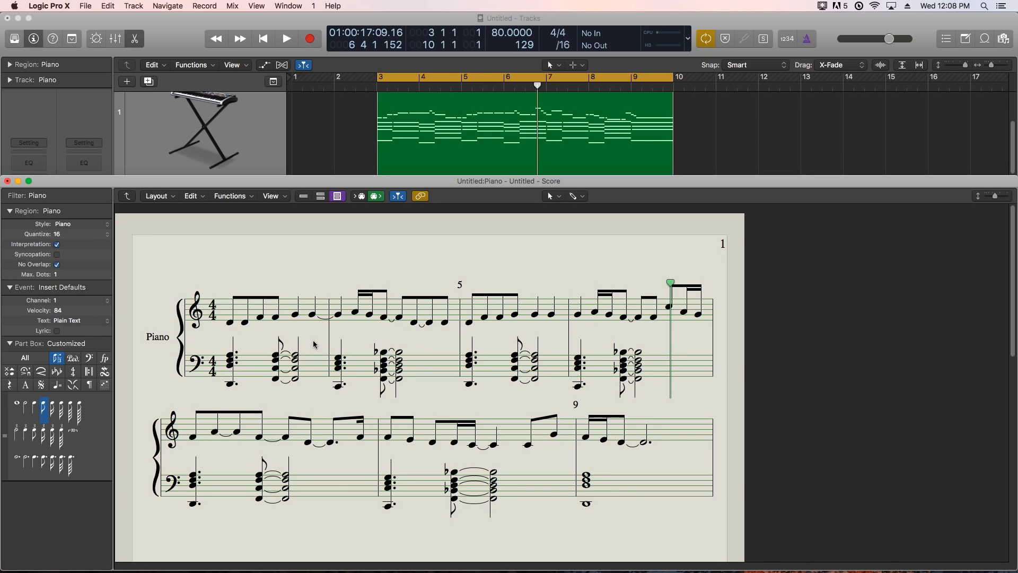
- Play the piano example from the playhead in bar 6 and stop in bar 9
{"action": "key", "text": "space"}
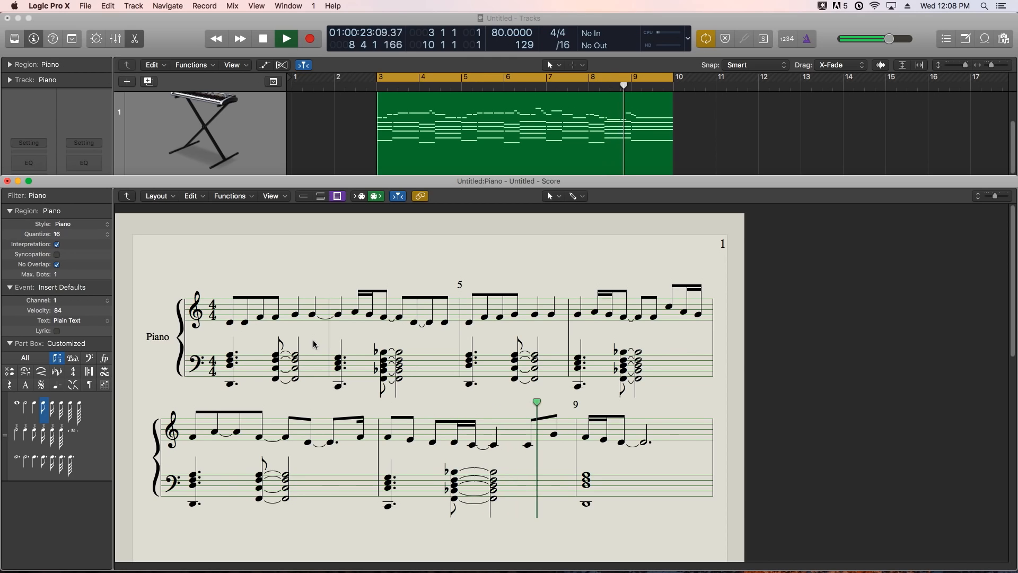
{"action": "key", "text": "space"}
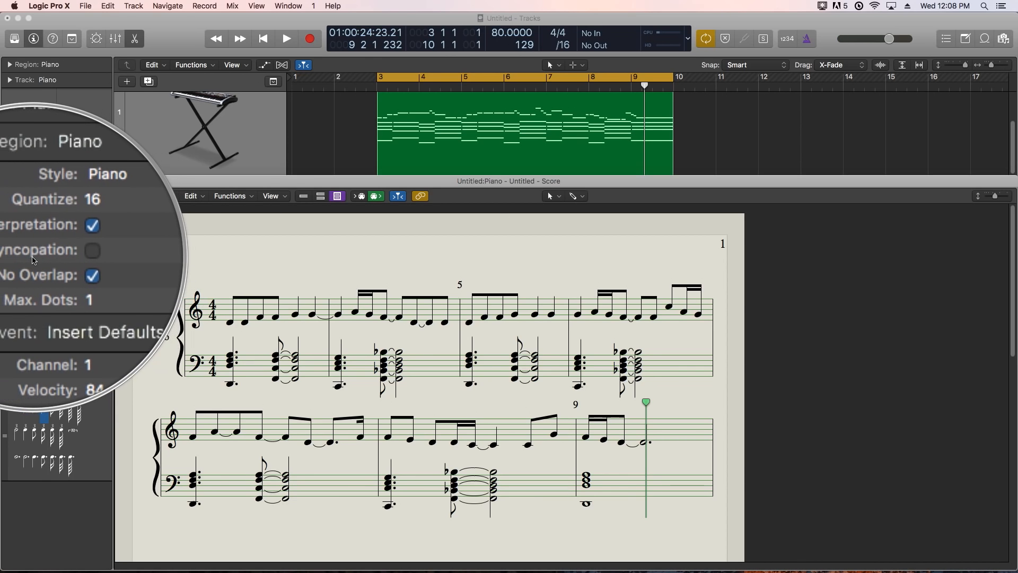
- Toggle Syncopation for the Piano region to compare the two notations, leaving it enabled
{"action": "left_click", "coordinate": [57, 256]}
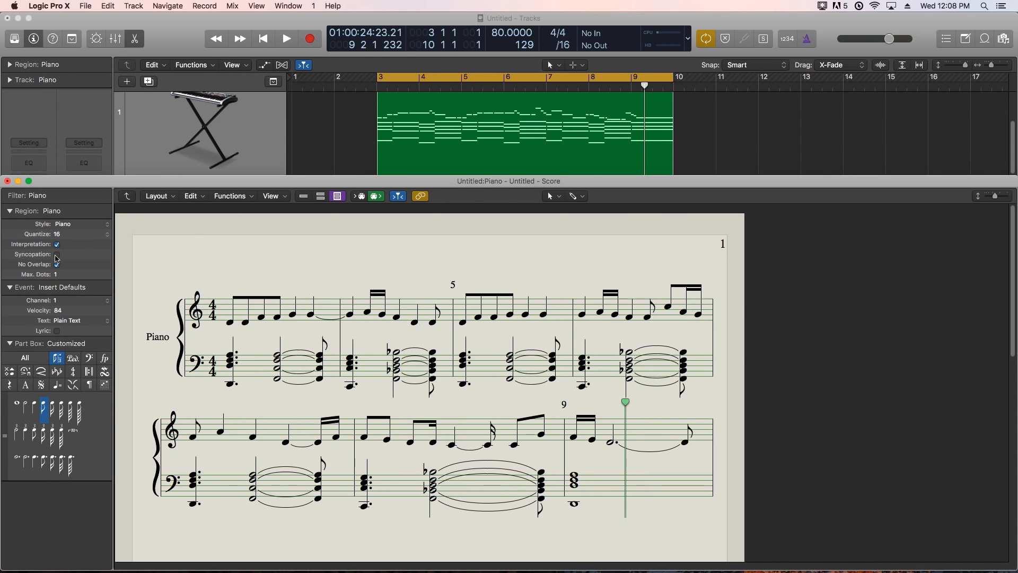
{"action": "left_click", "coordinate": [56, 256]}
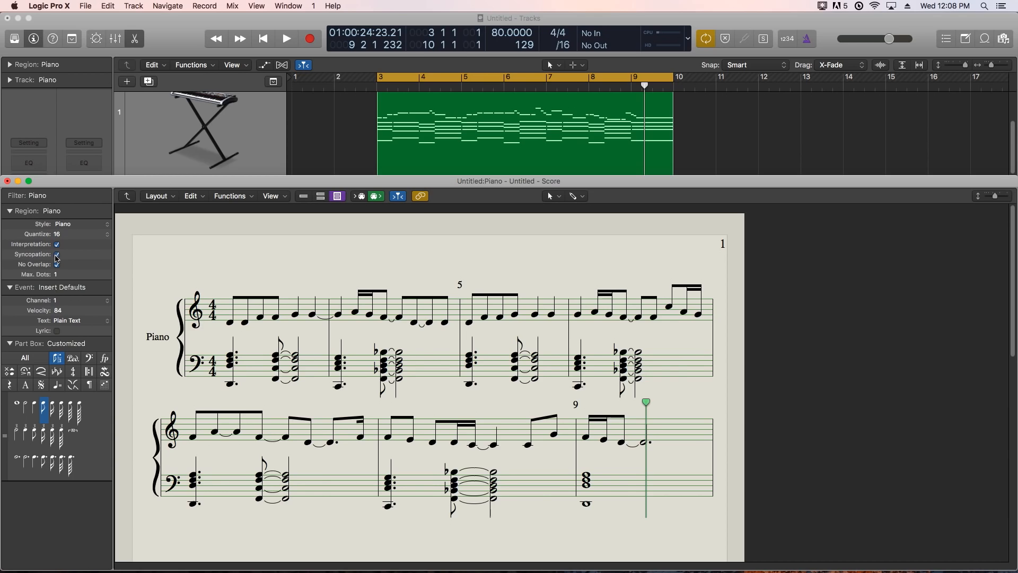
{"action": "left_click", "coordinate": [56, 256]}
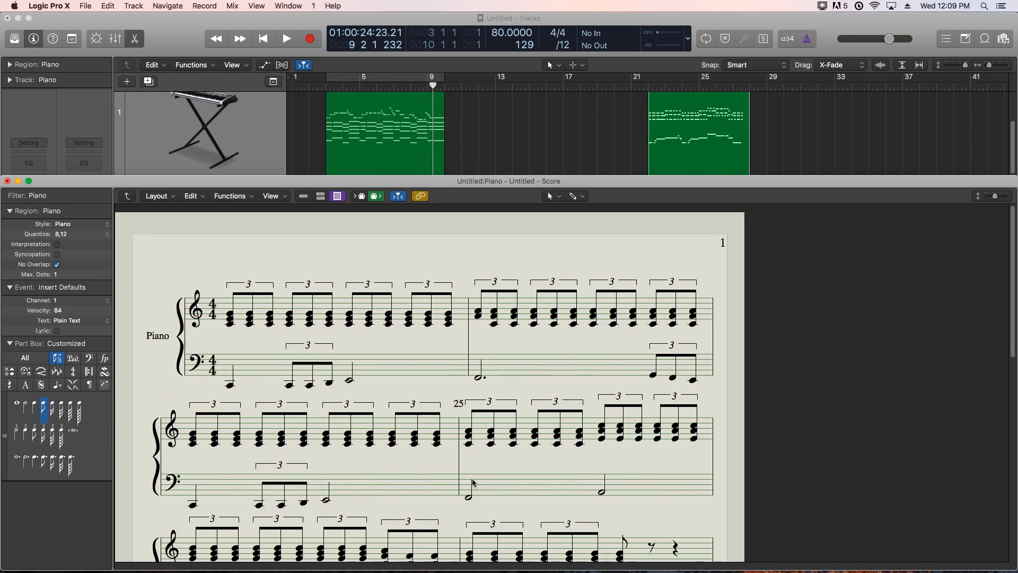
- Set the cycle range to the Piano region at bars 22 to 28 and bring the Score window forward
{"action": "left_click", "coordinate": [697, 142]}
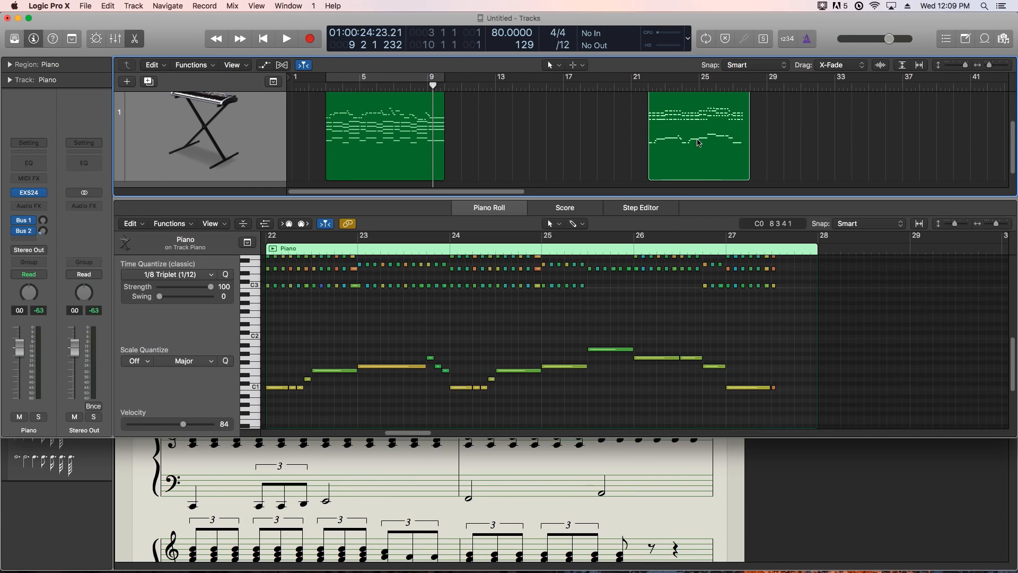
{"action": "key", "text": "super+u"}
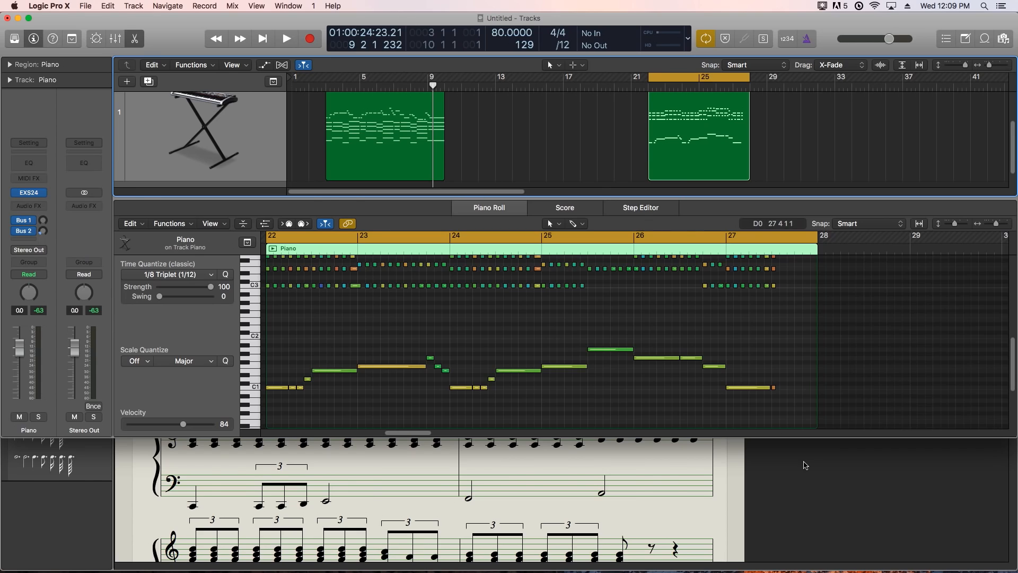
{"action": "left_click", "coordinate": [804, 465]}
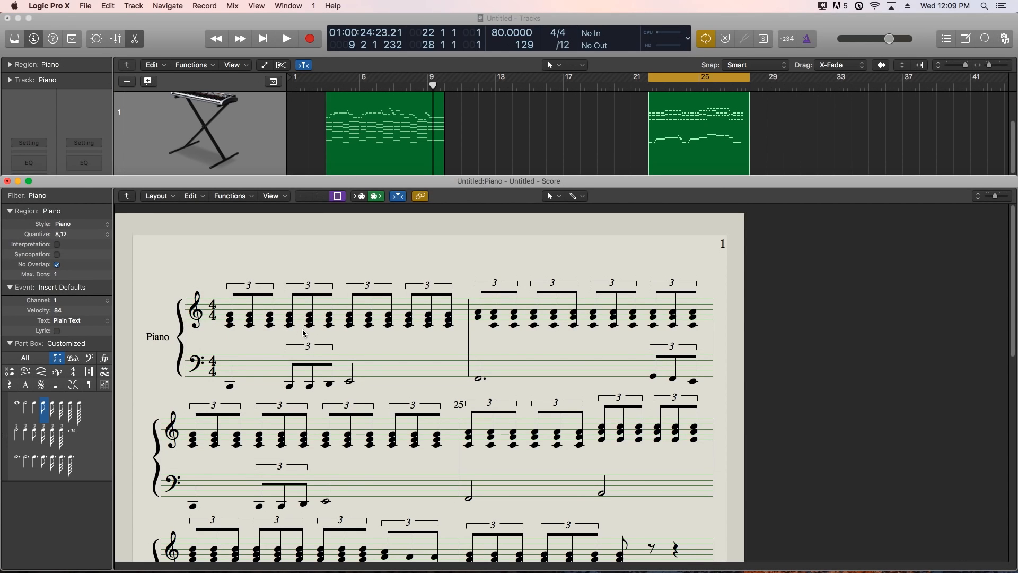
- Play the triplet piano example through the cycle range, stop in bar 27 and review its notation from the top
{"action": "key", "text": "space"}
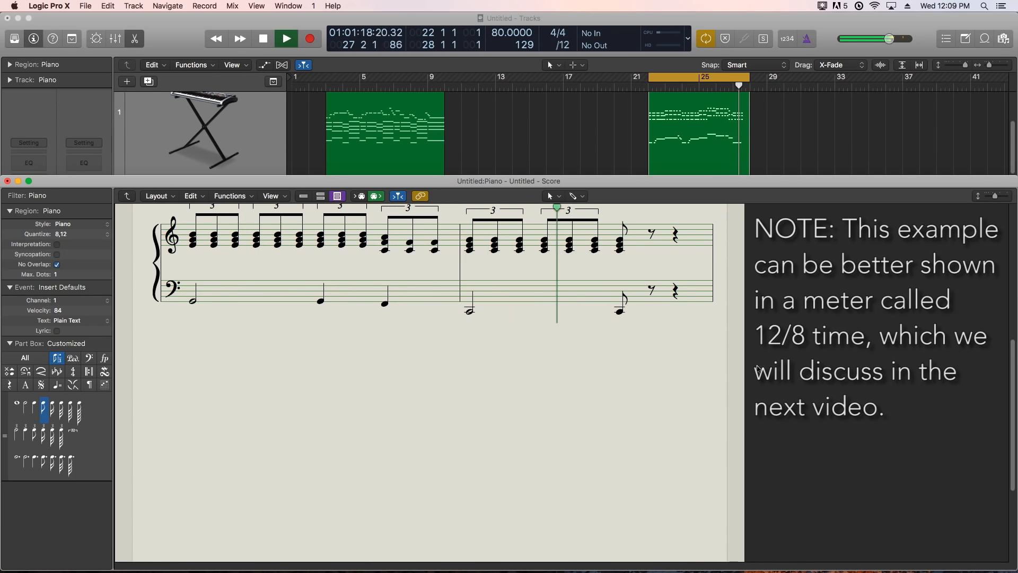
{"action": "key", "text": "space"}
{"action": "scroll", "coordinate": [629, 387], "scroll_direction": "up", "scroll_amount": 5}
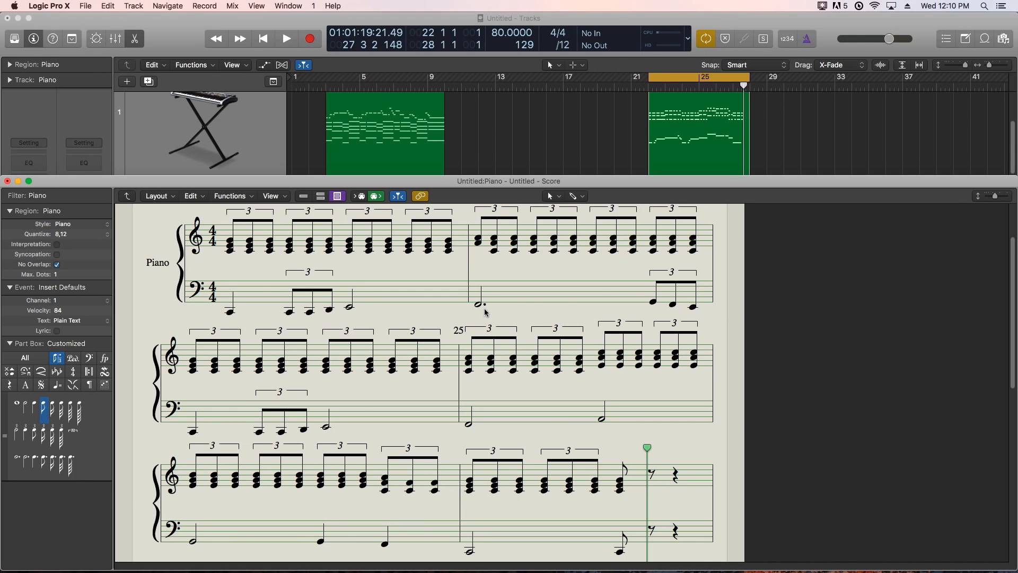
{"action": "scroll", "coordinate": [622, 314], "scroll_direction": "up", "scroll_amount": 1}
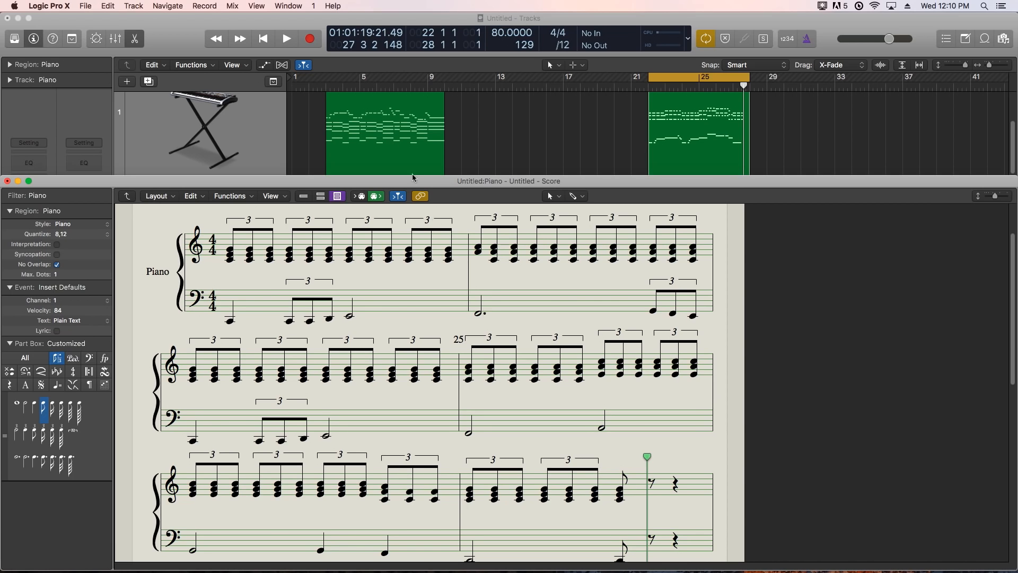
- Open the first Piano region, which starts at bar 3, for viewing
{"action": "double_click", "coordinate": [373, 120]}
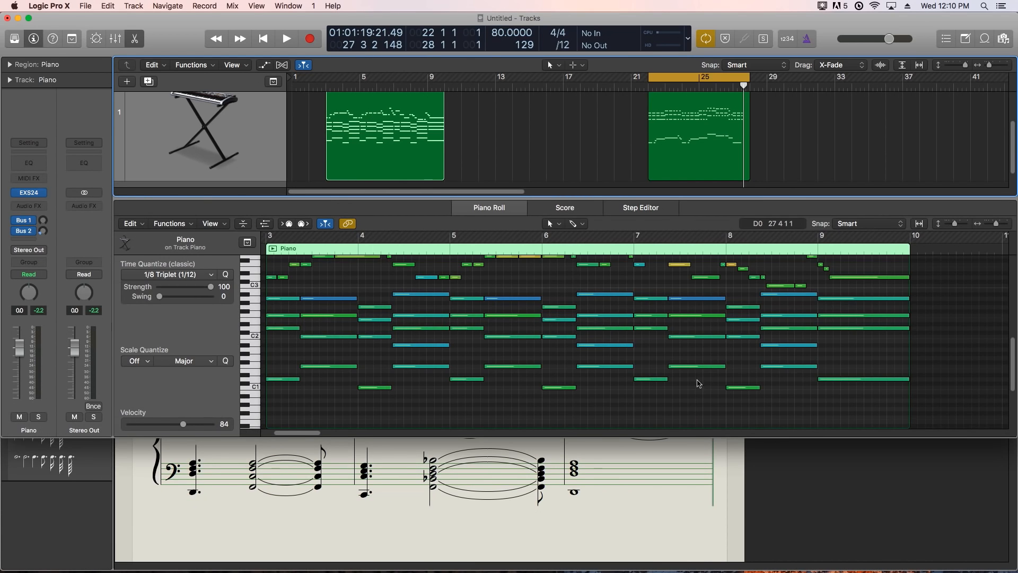